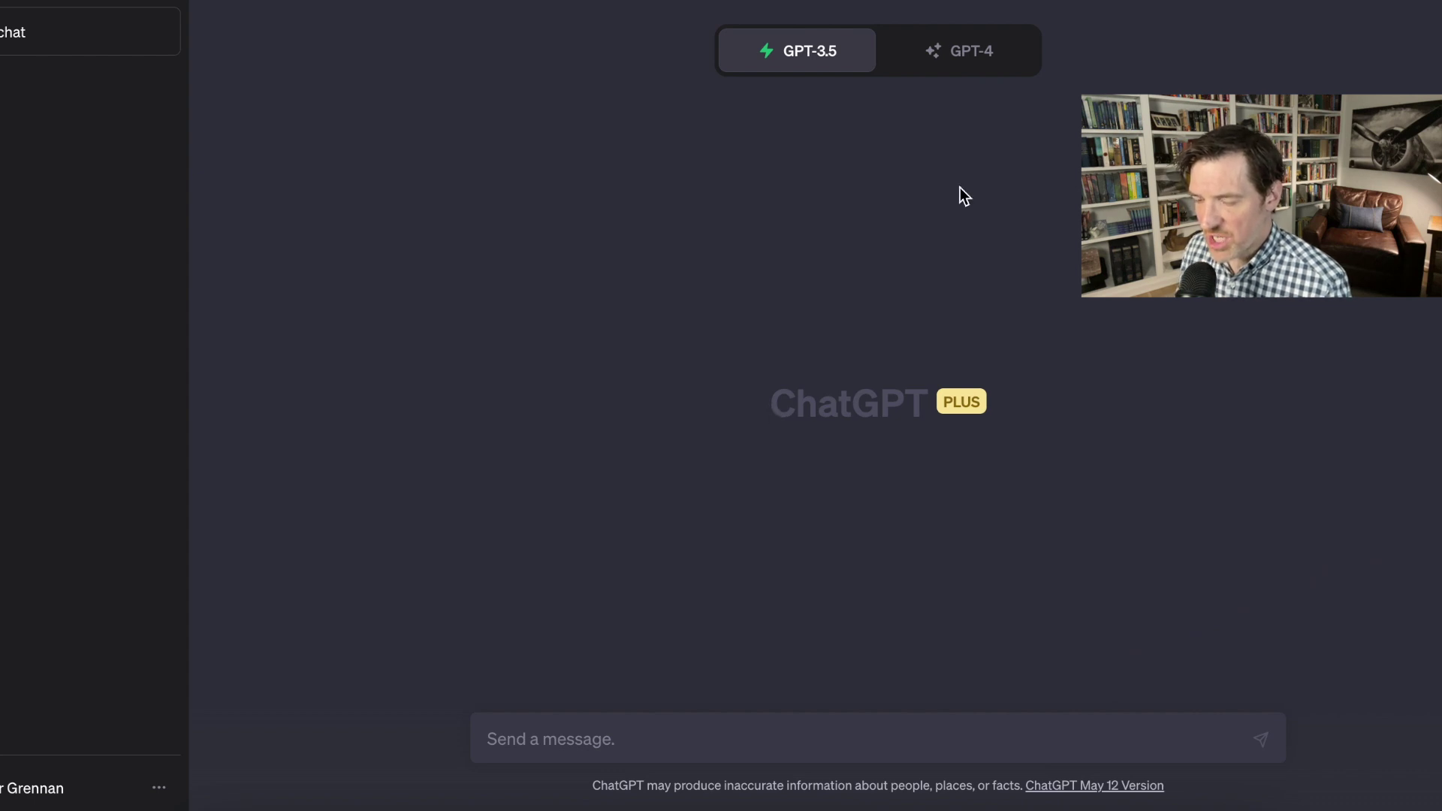
- Select GPT-4 in the new chat to list its Default, Browsing, Code Interpreter and Plugins modes
left_click(969, 53)
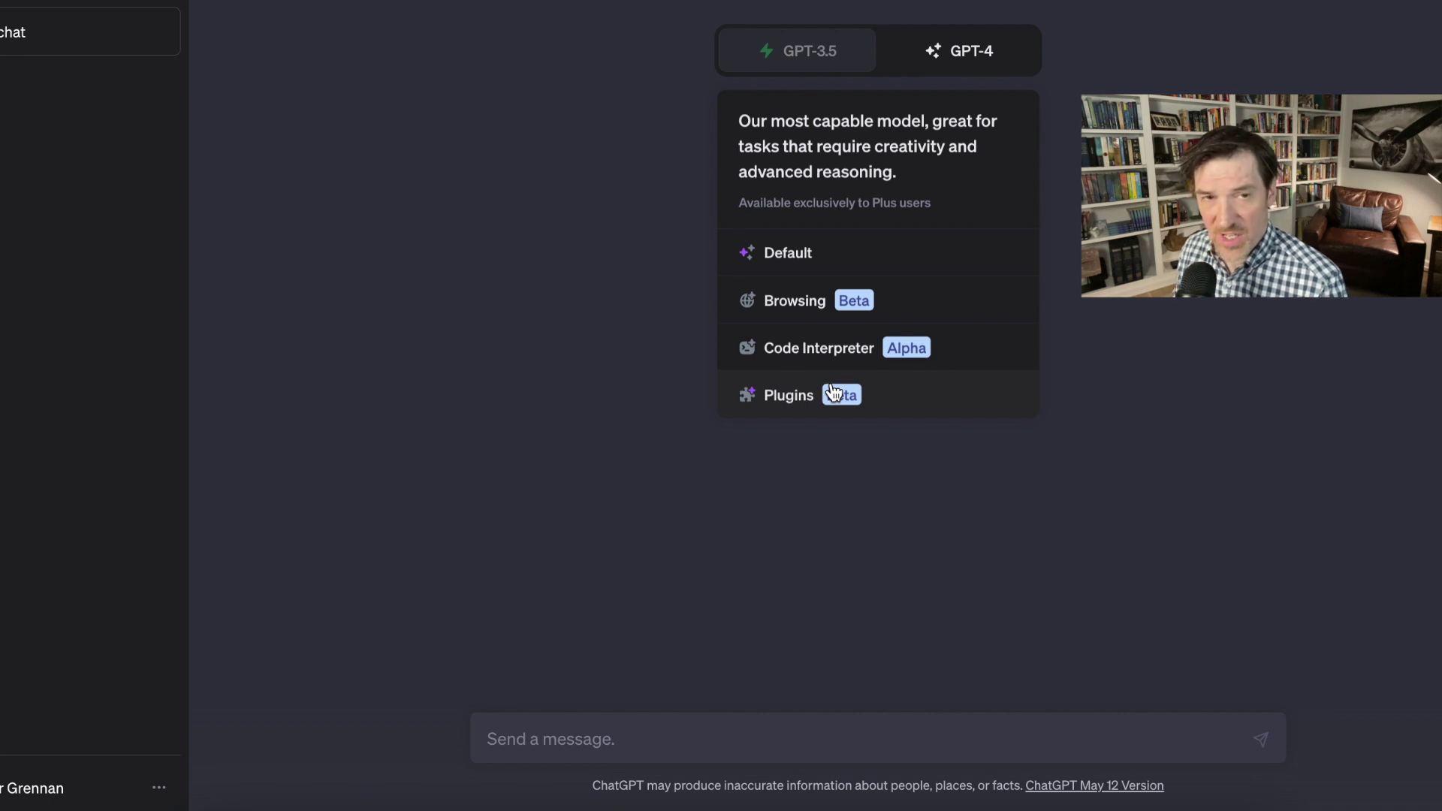
- Open the account options menu beside the account name in the sidebar
left_click(160, 790)
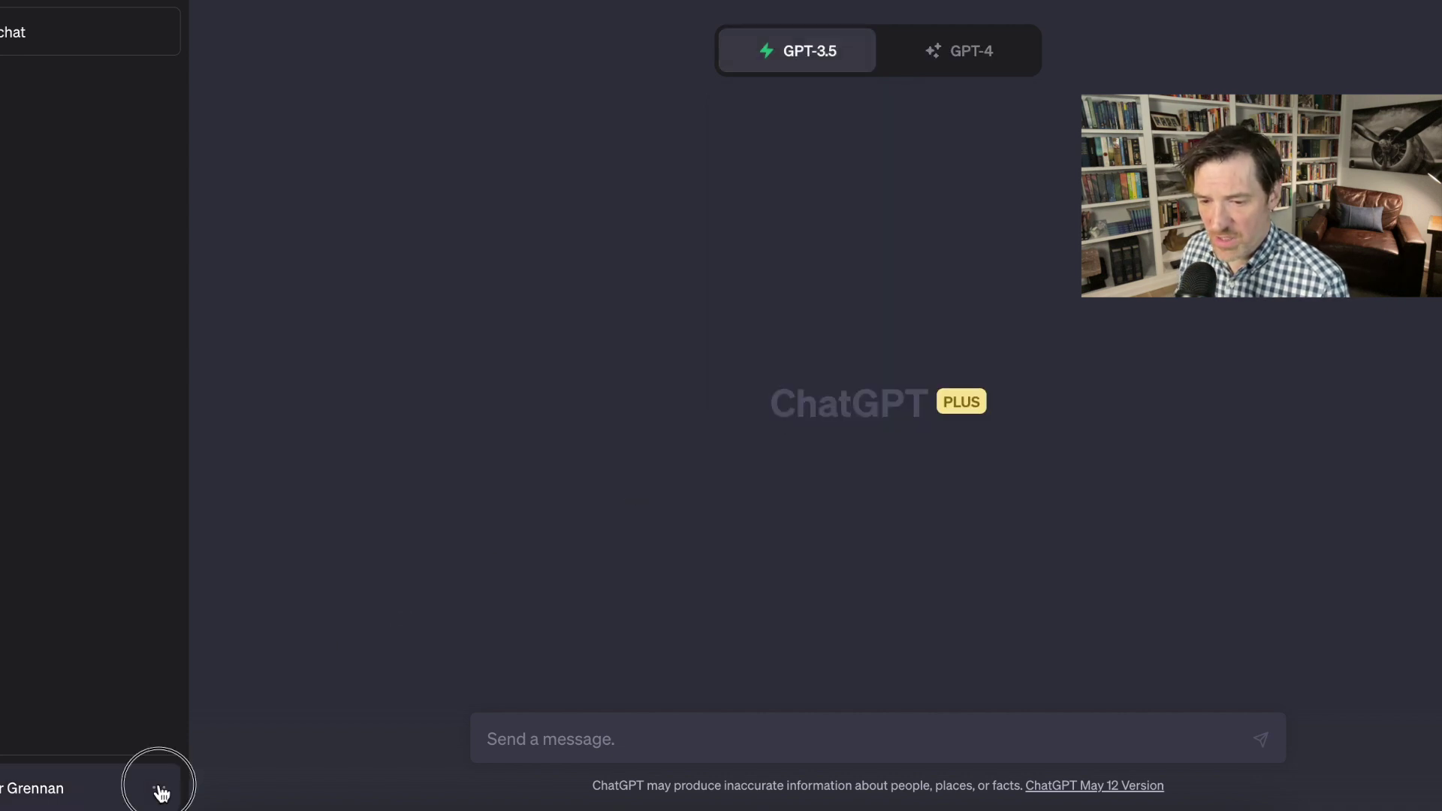
- Confirm in Settings' Beta features that Plugins is on, then return to the GPT-4 model
left_click(84, 668)
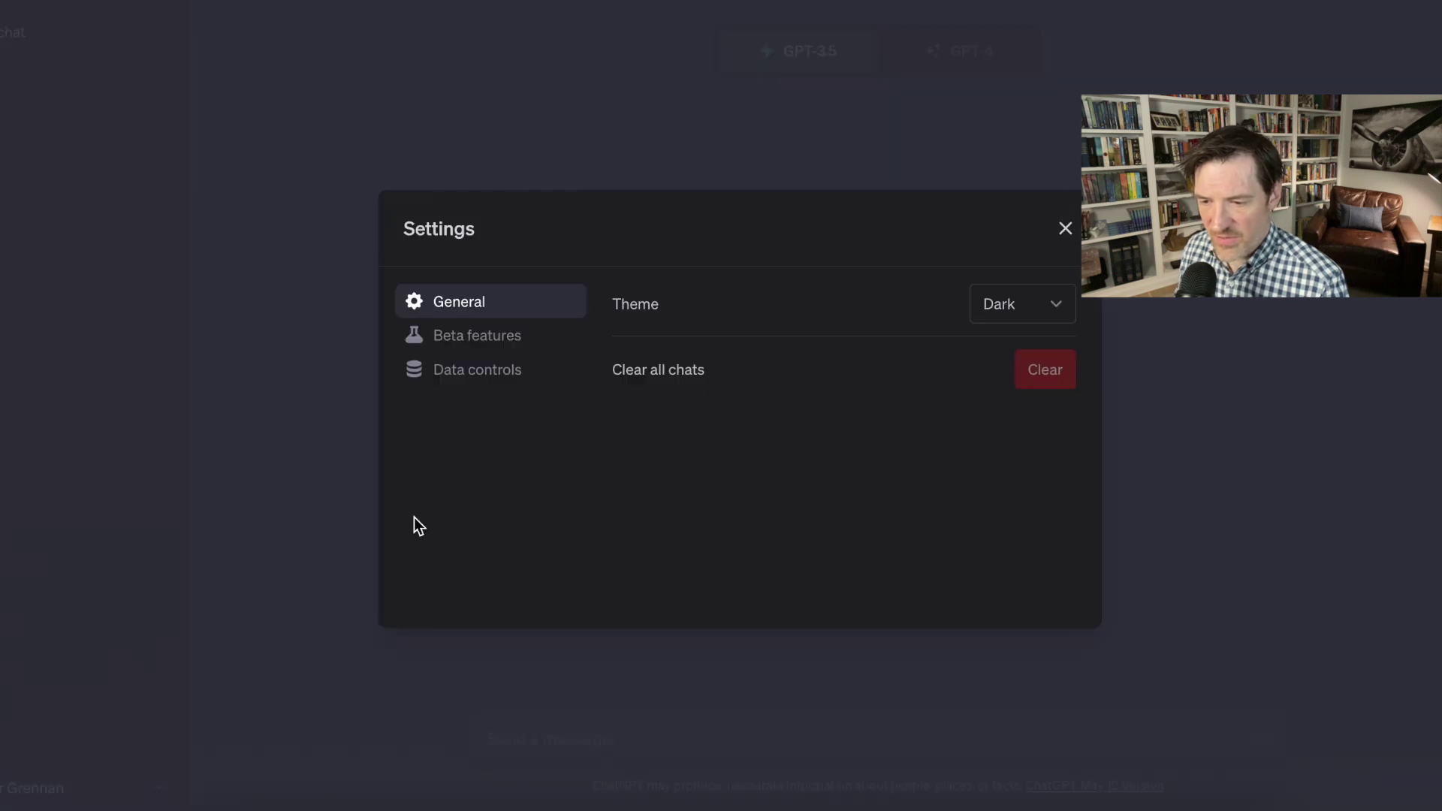
left_click(485, 335)
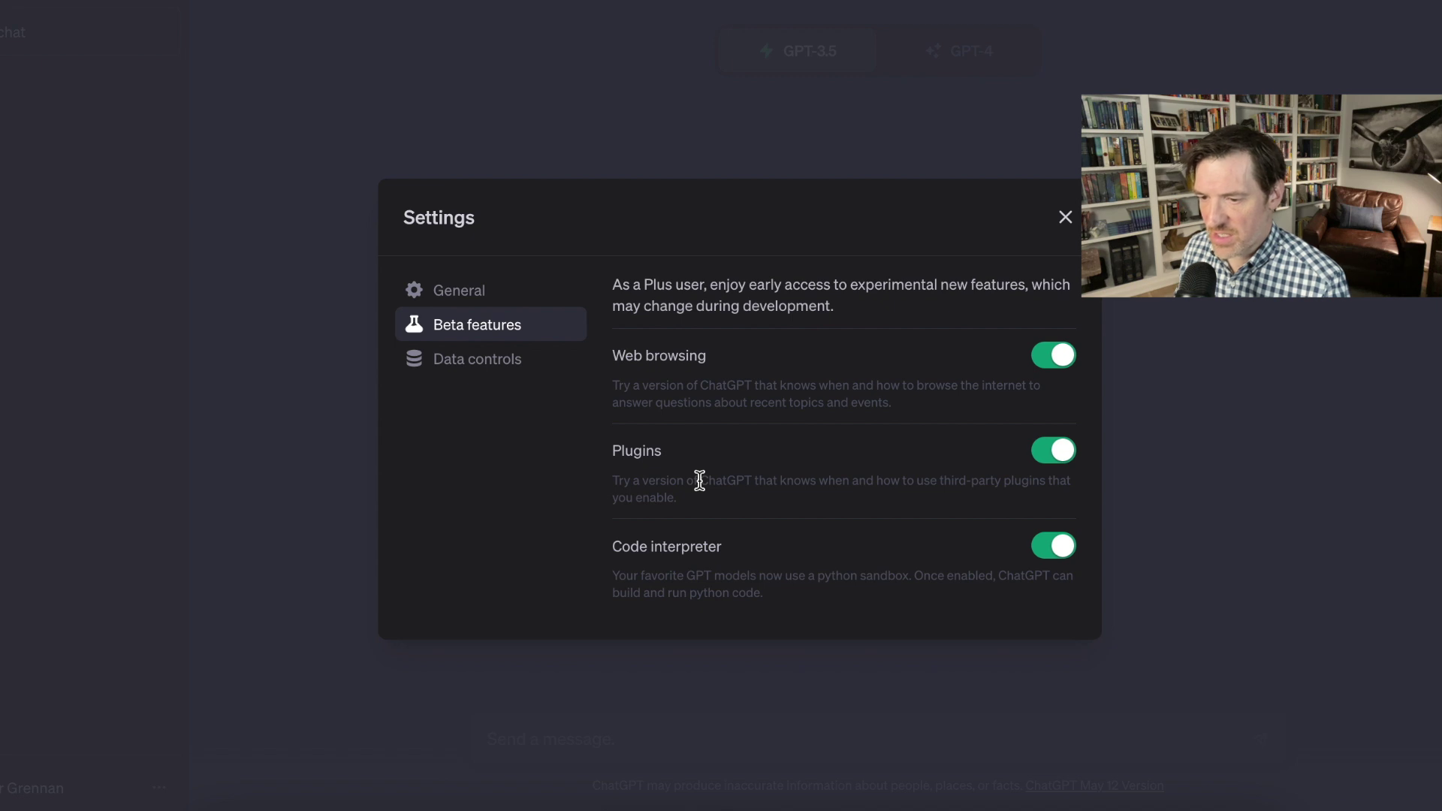
left_click(1066, 218)
left_click(962, 54)
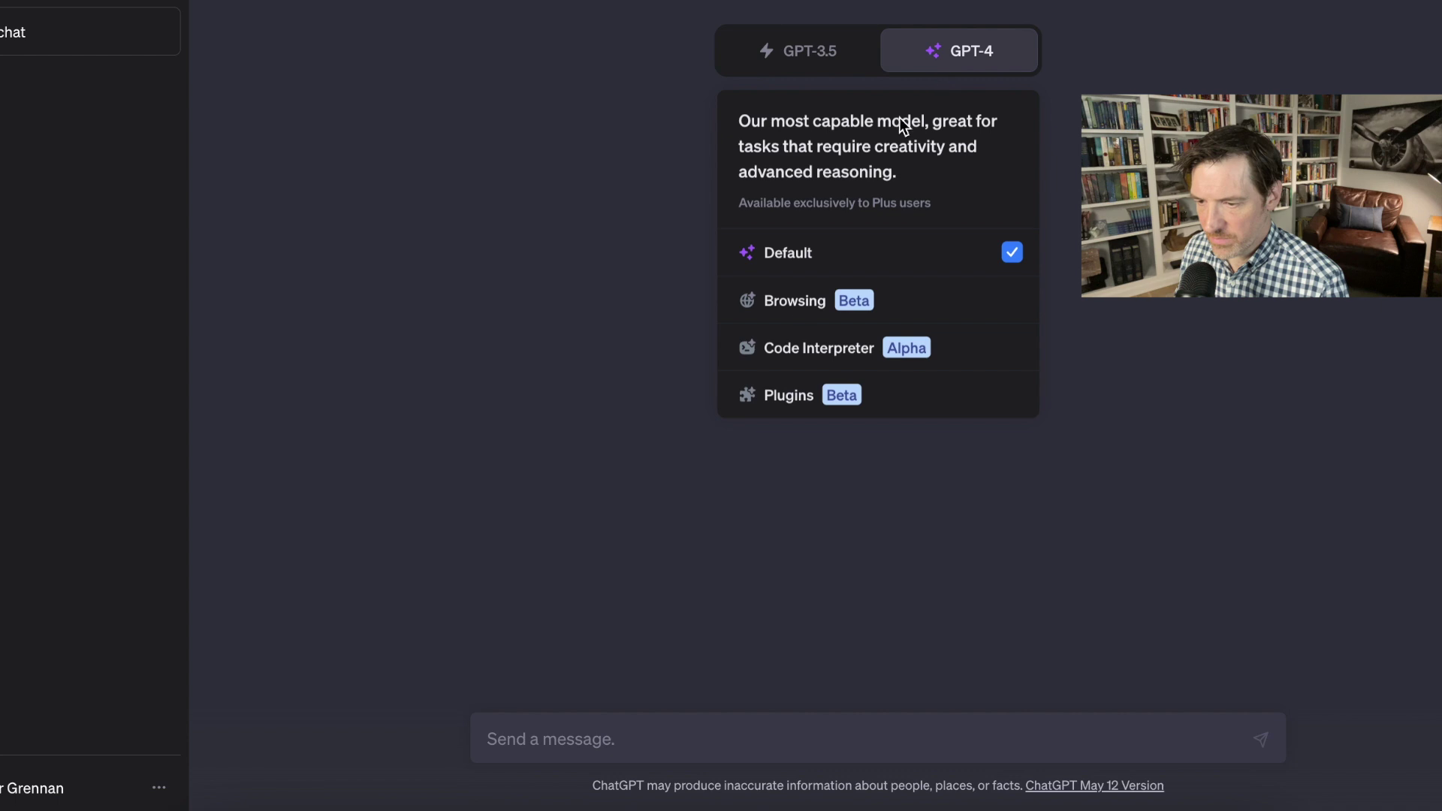
- Put GPT-4 in Plugins mode, review the enabled KAYAK, OpenTable and Turo, and open the Plugin store
left_click(786, 398)
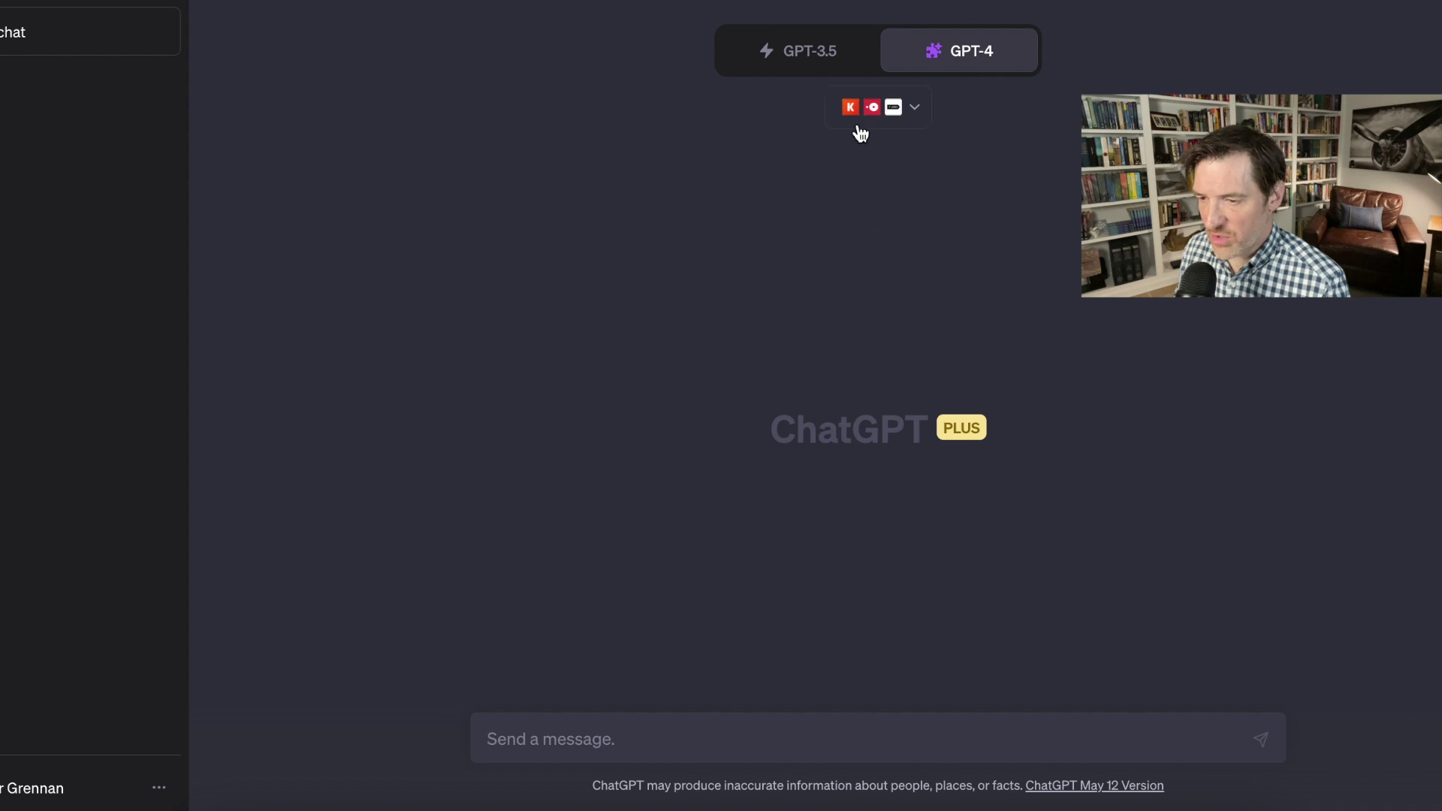
left_click(911, 116)
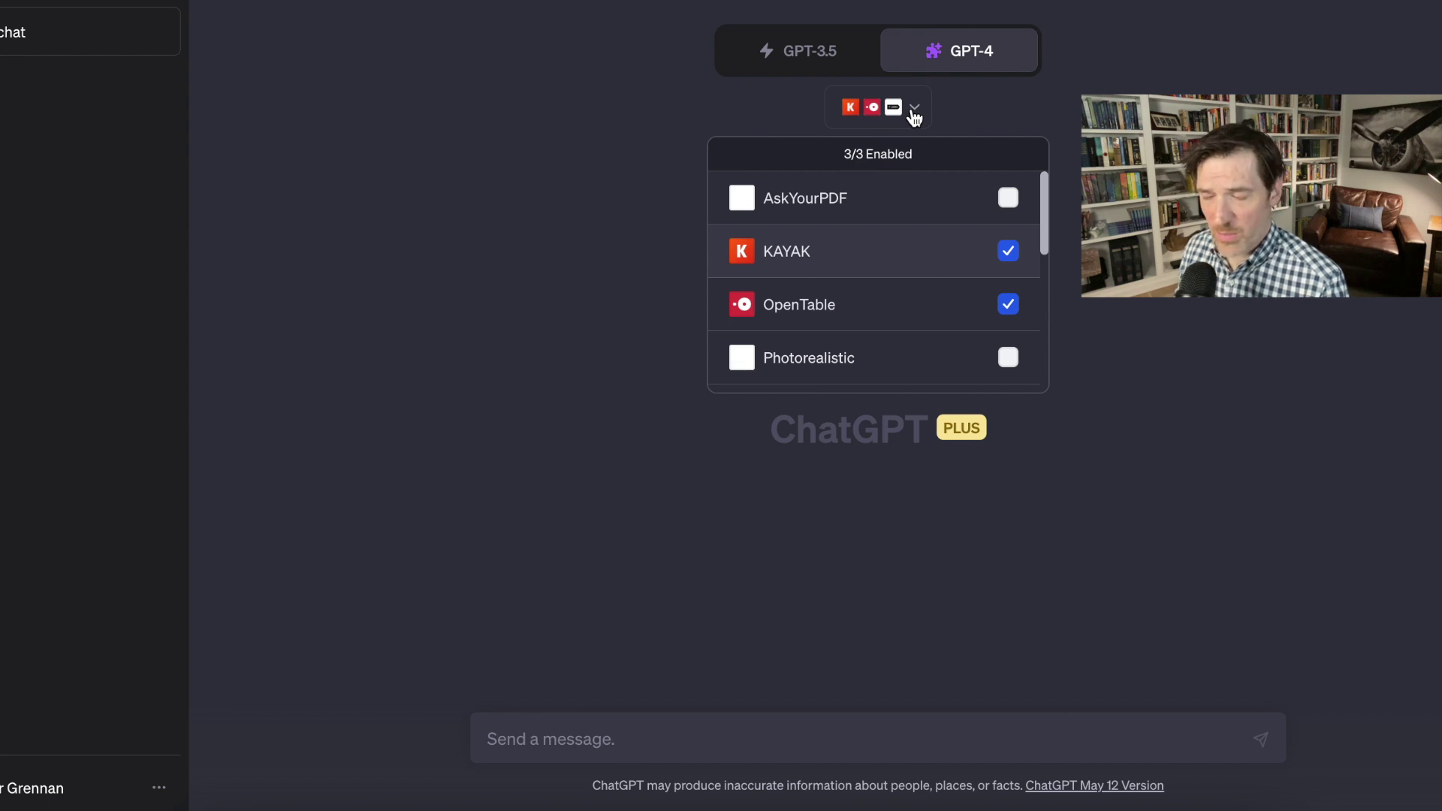
scroll(853, 234, "down", 3)
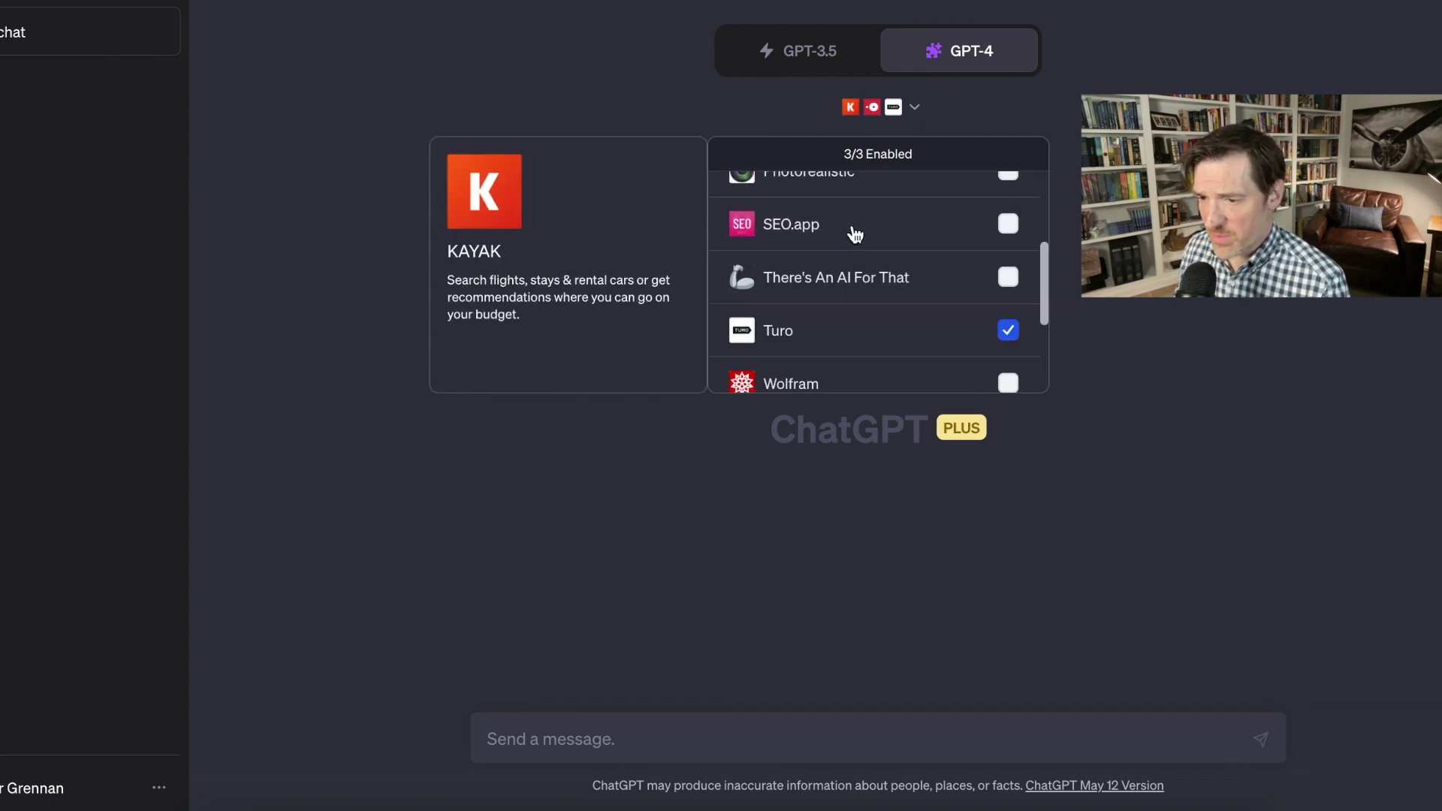
scroll(852, 234, "down", 3)
left_click(841, 366)
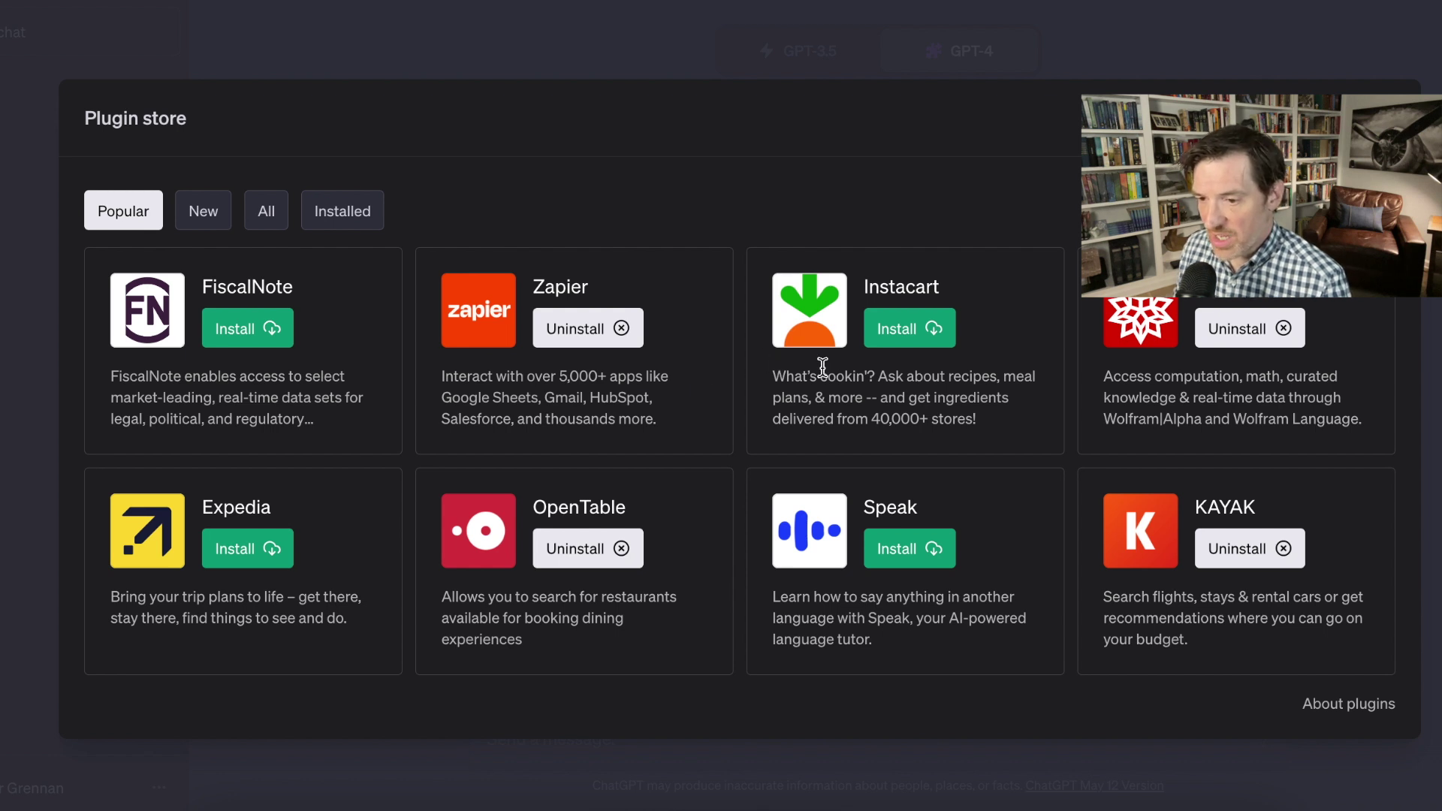
- Browse the store's All listings on pages 3 and 6, then close the Plugin store
left_click(261, 210)
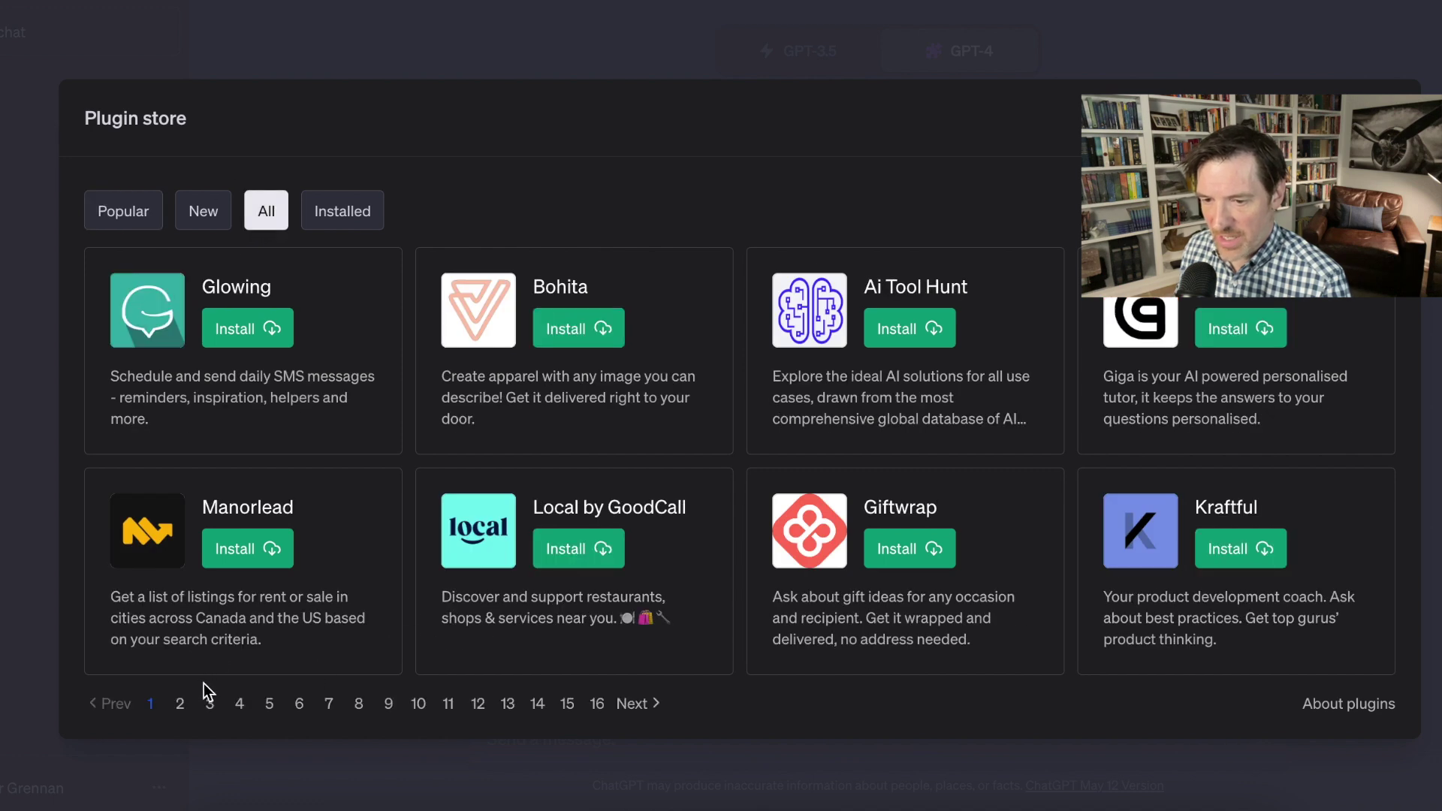
left_click(211, 704)
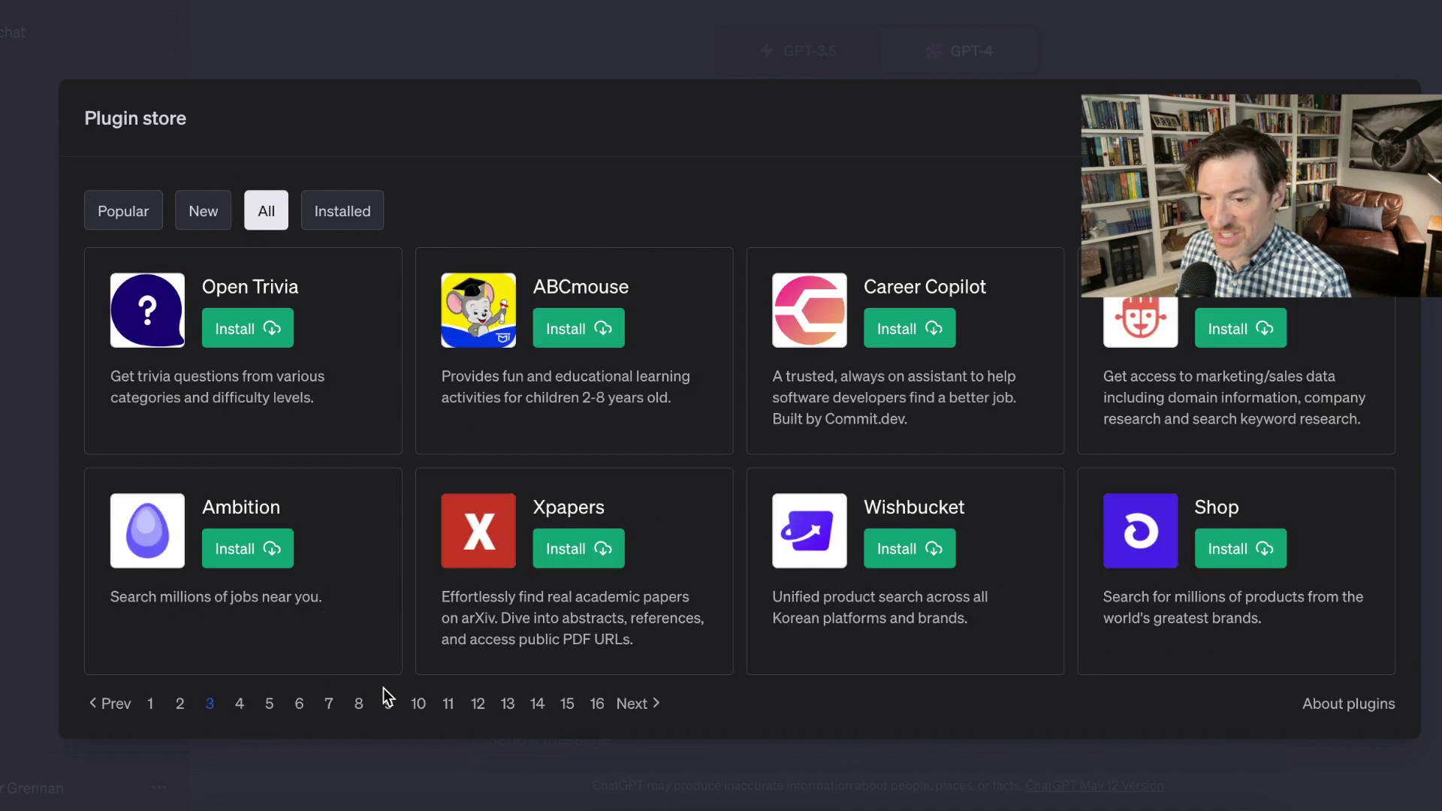
left_click(301, 708)
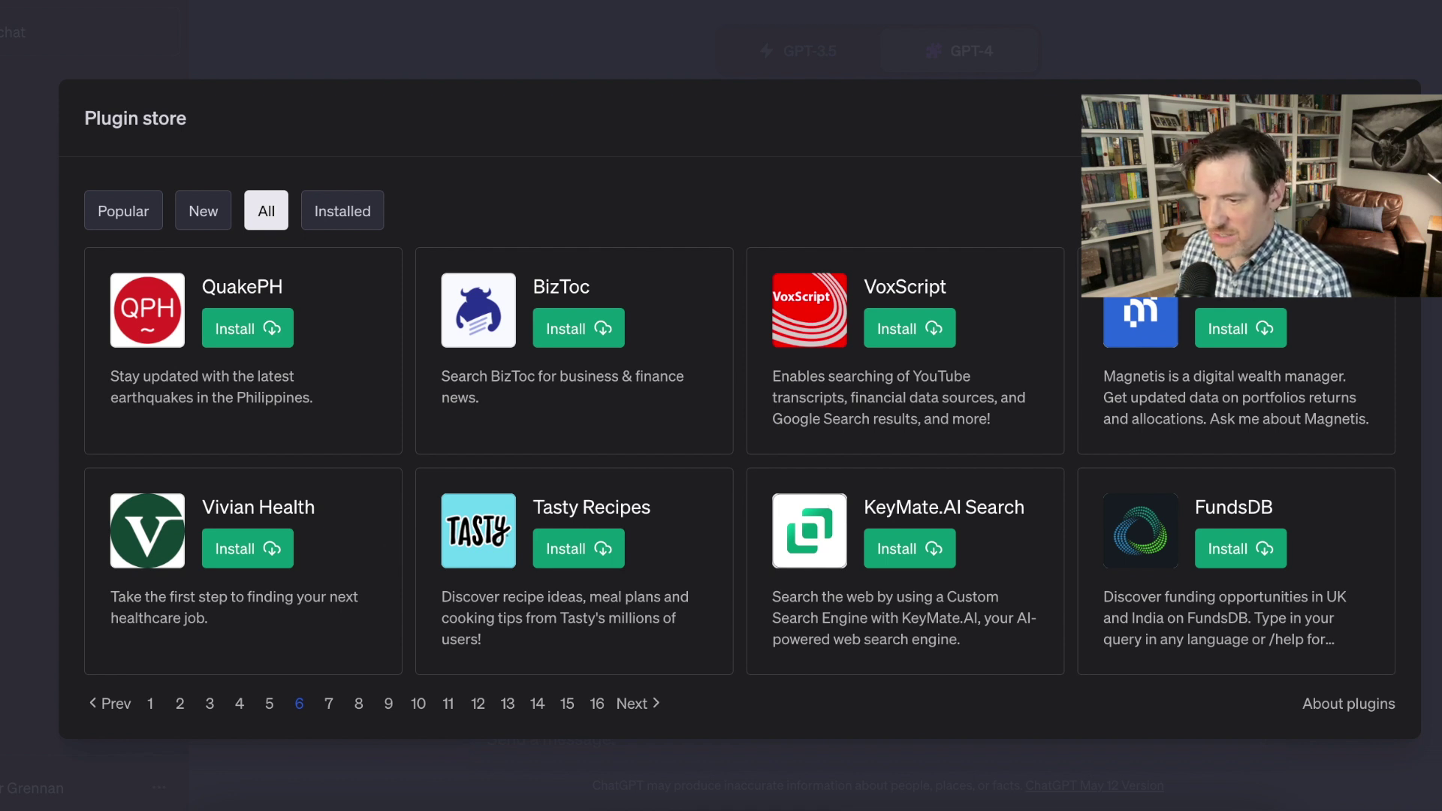
key("Escape")
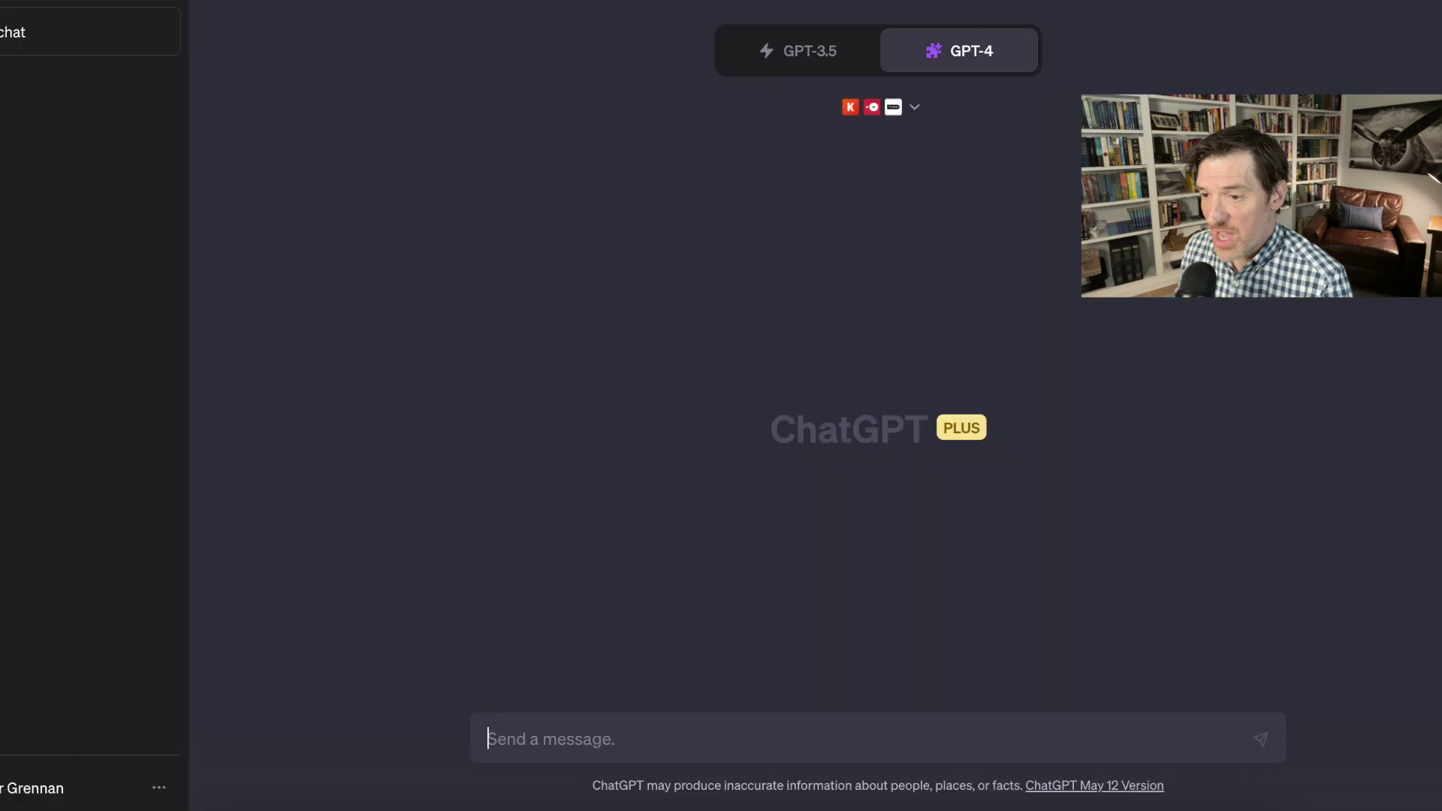
left_click(924, 117)
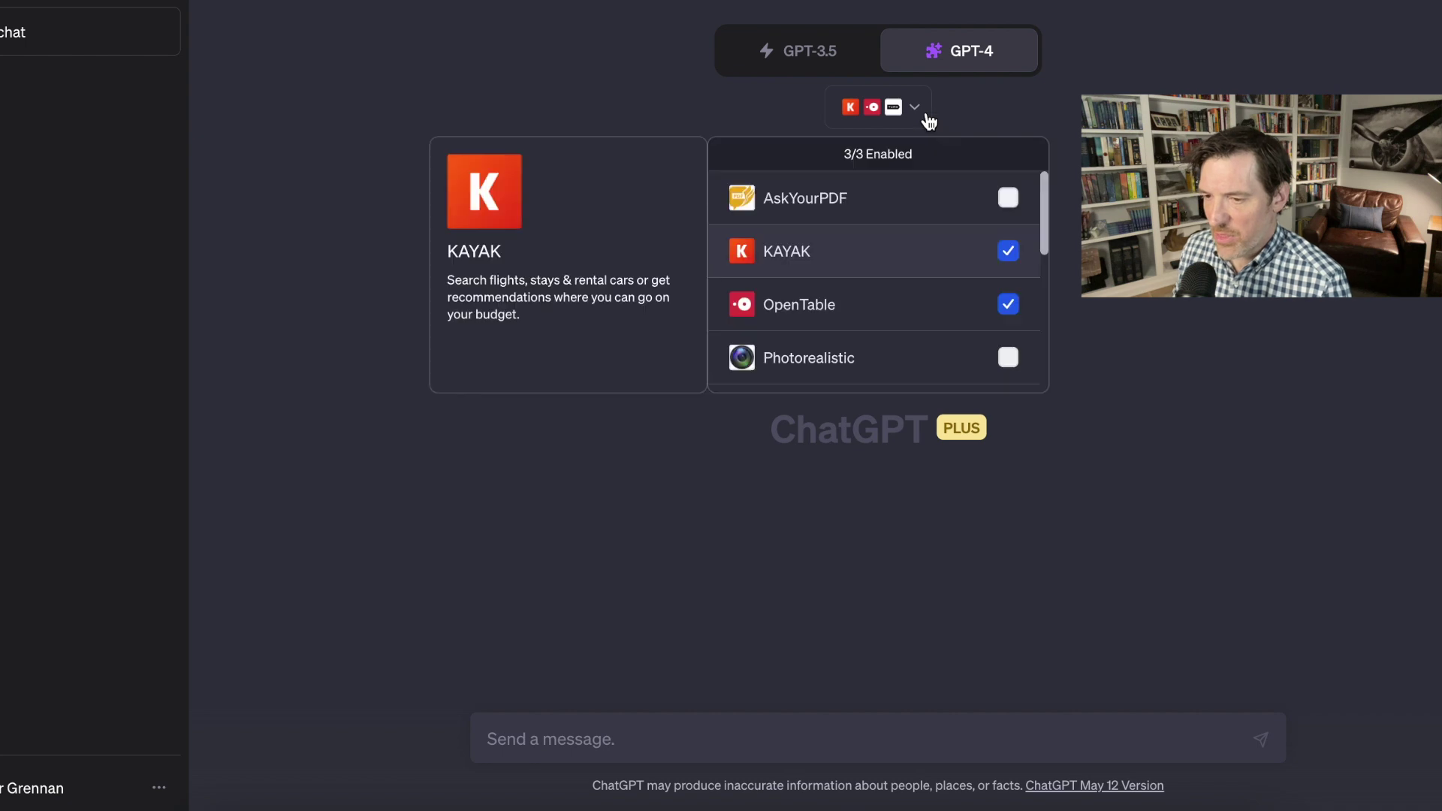
left_click(1009, 250)
left_click(1008, 251)
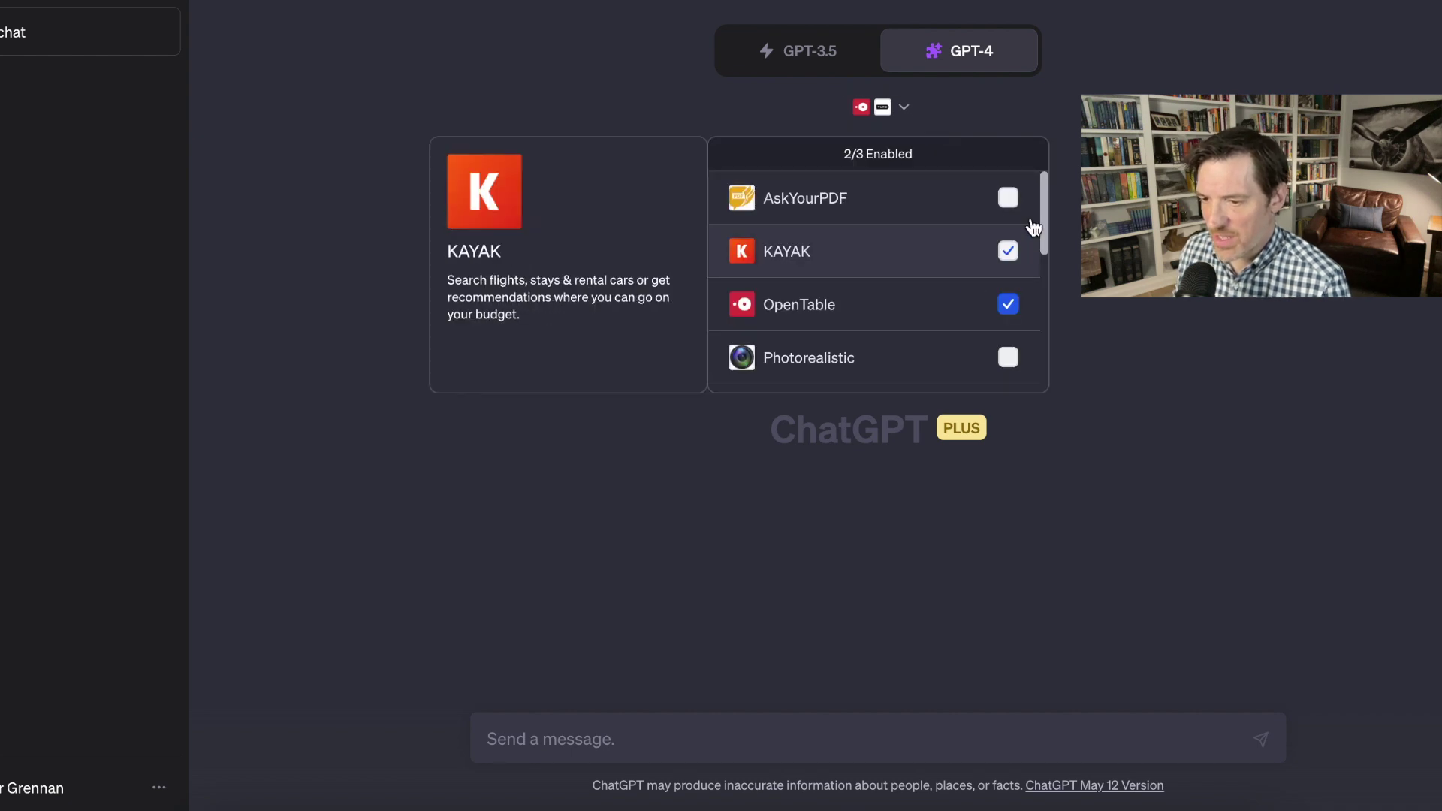
left_click(1008, 199)
left_click(1008, 199)
left_click(1014, 242)
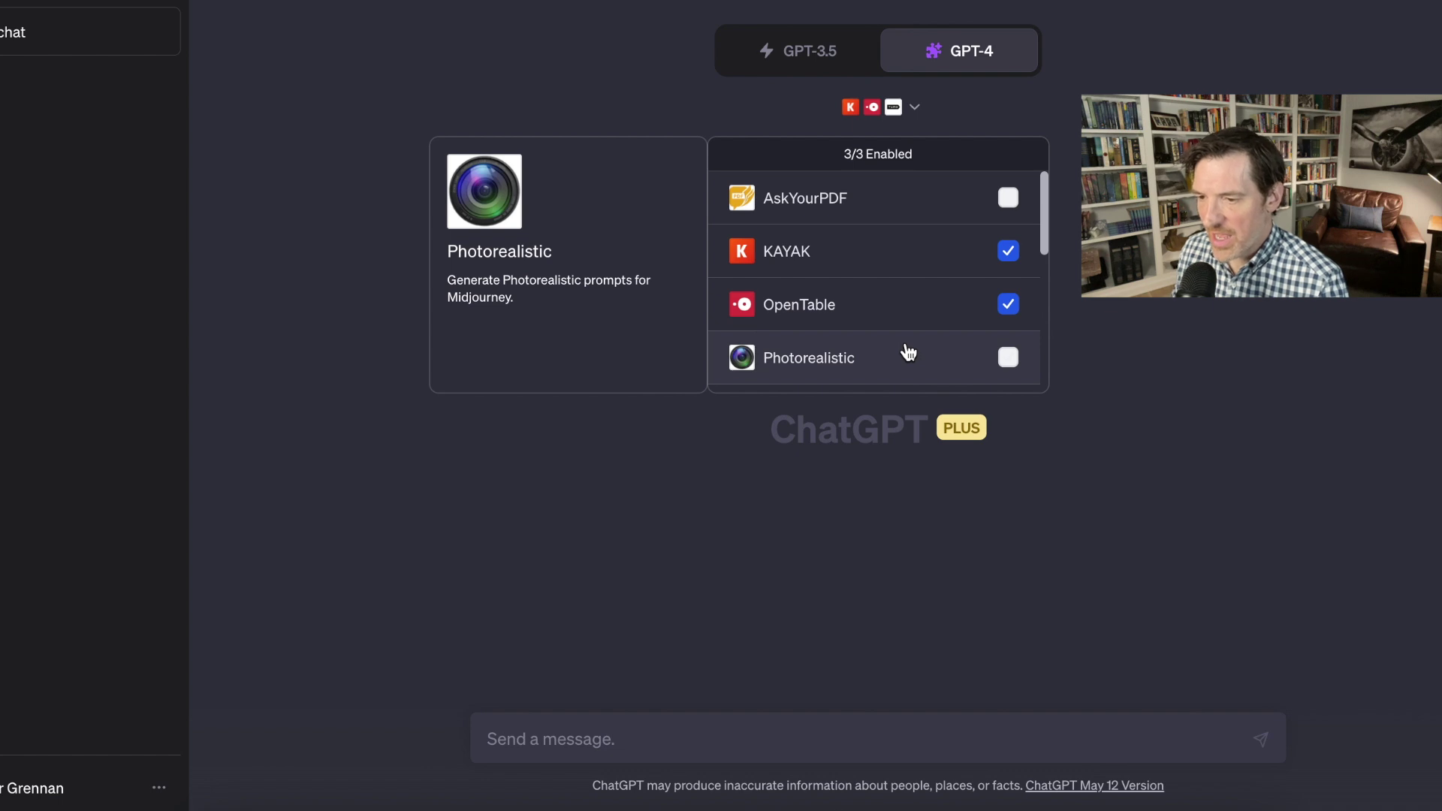
scroll(909, 352, "down", 3)
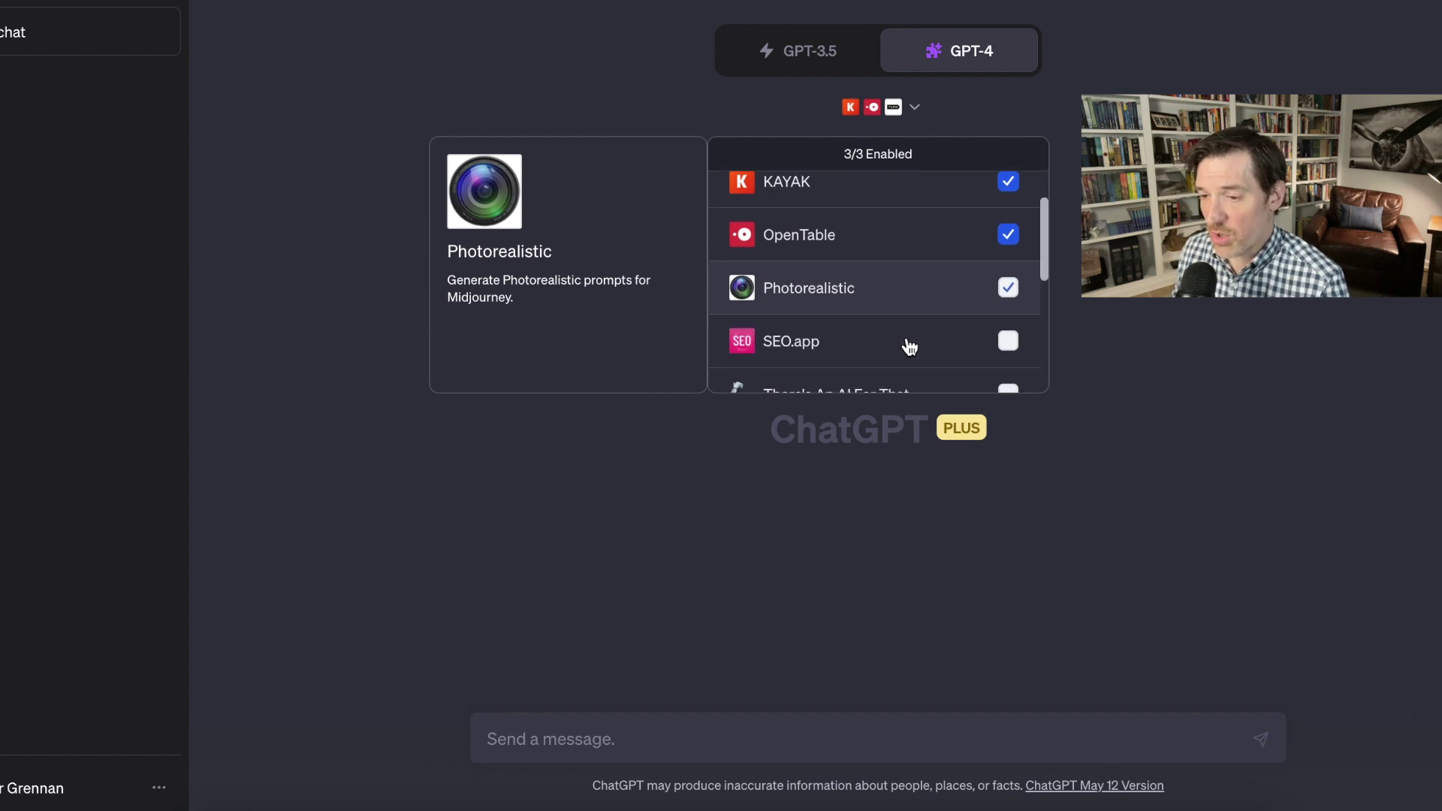
scroll(907, 346, "down", 2)
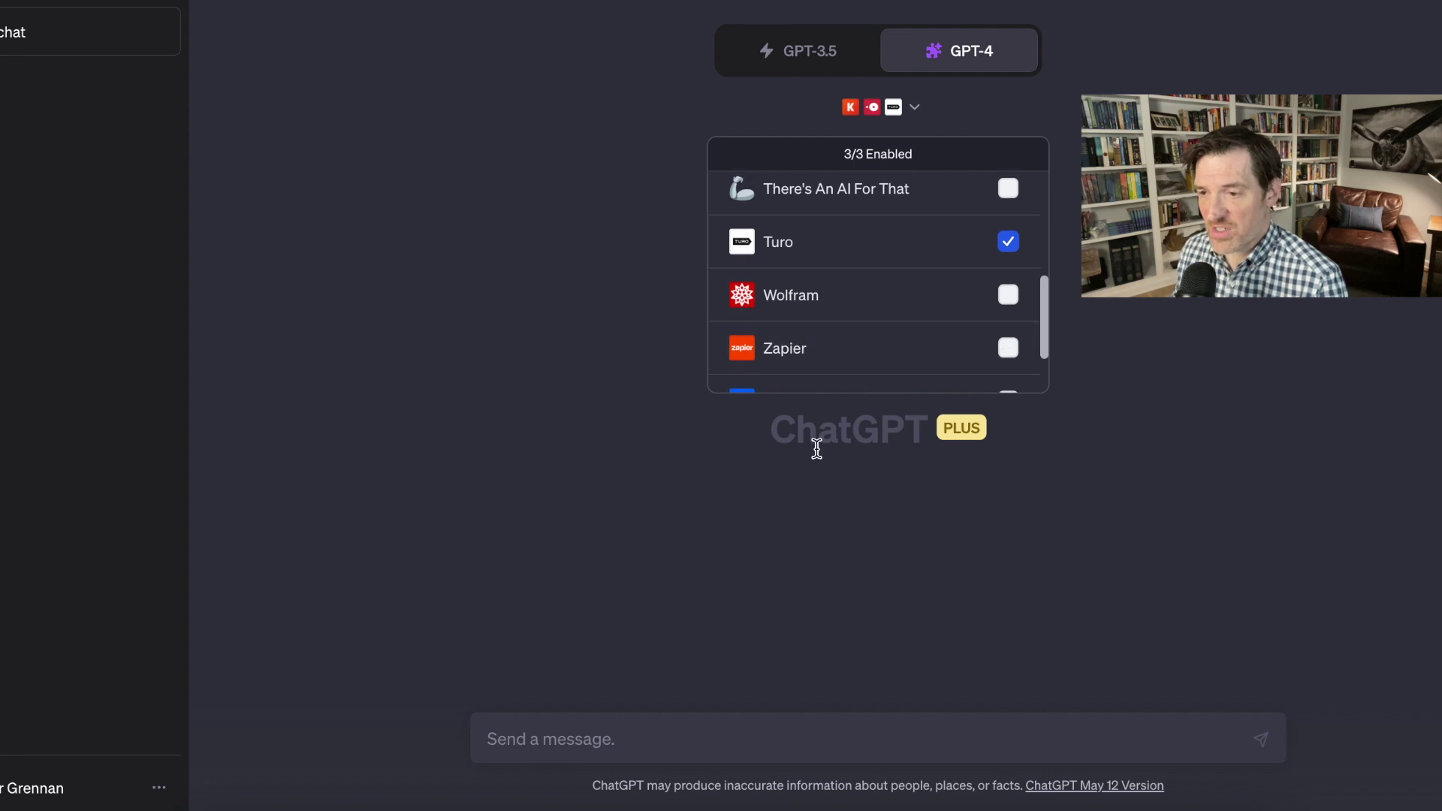
left_click(810, 578)
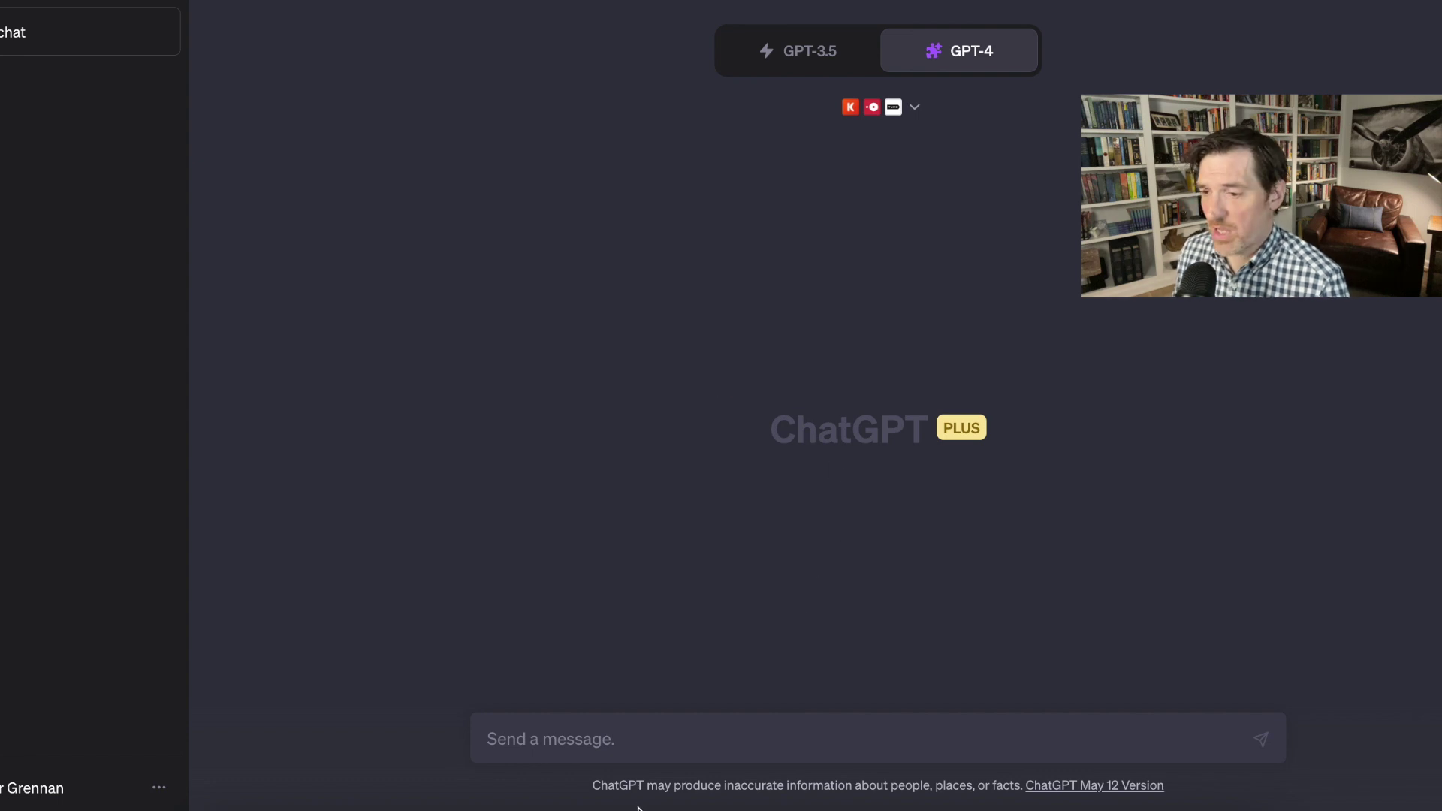
left_click(639, 734)
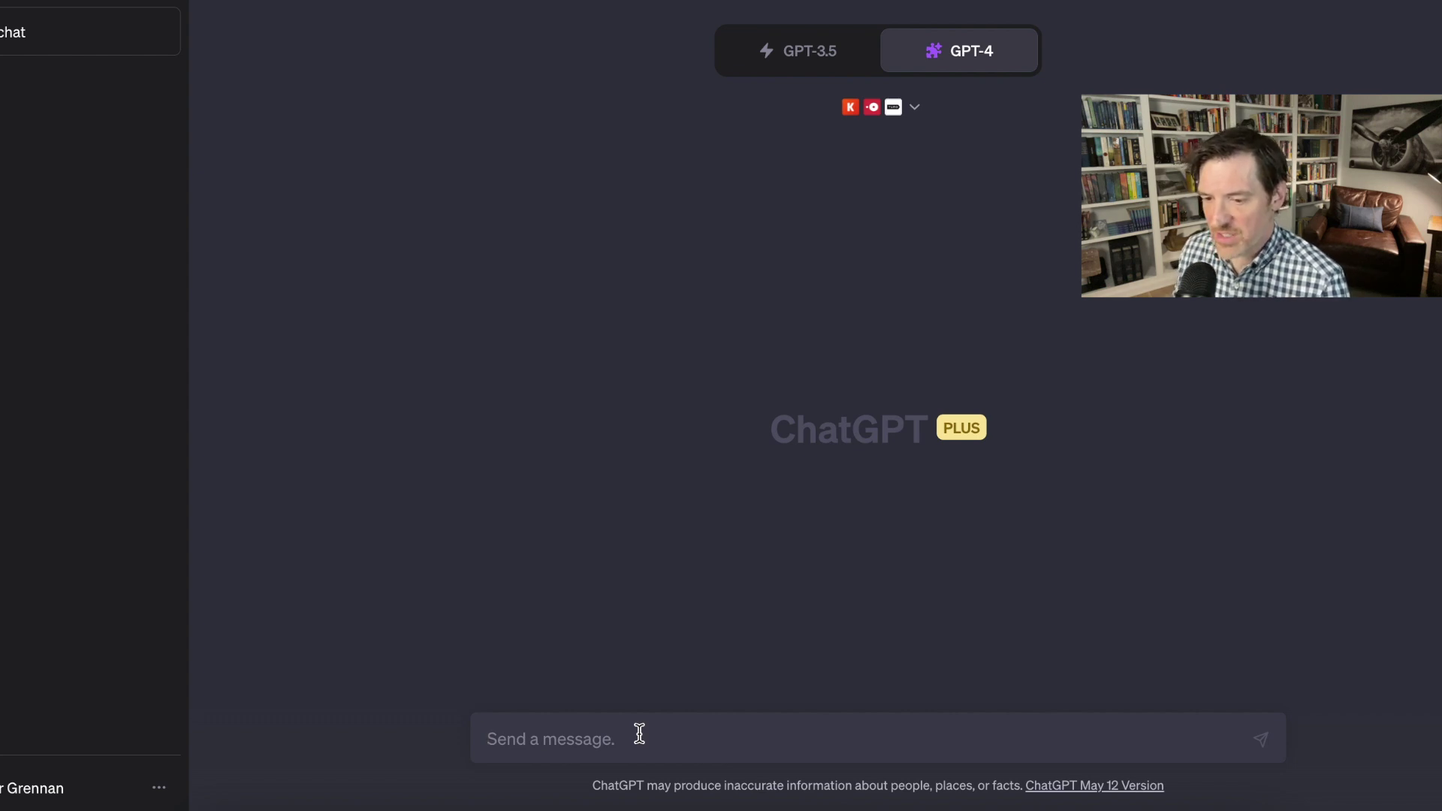
- Request an NYC-to-SF Aug. 19th weekend trip: AA flight, Tesla on Turo, Italian restaurant near the hotel
type("I'm planning a")
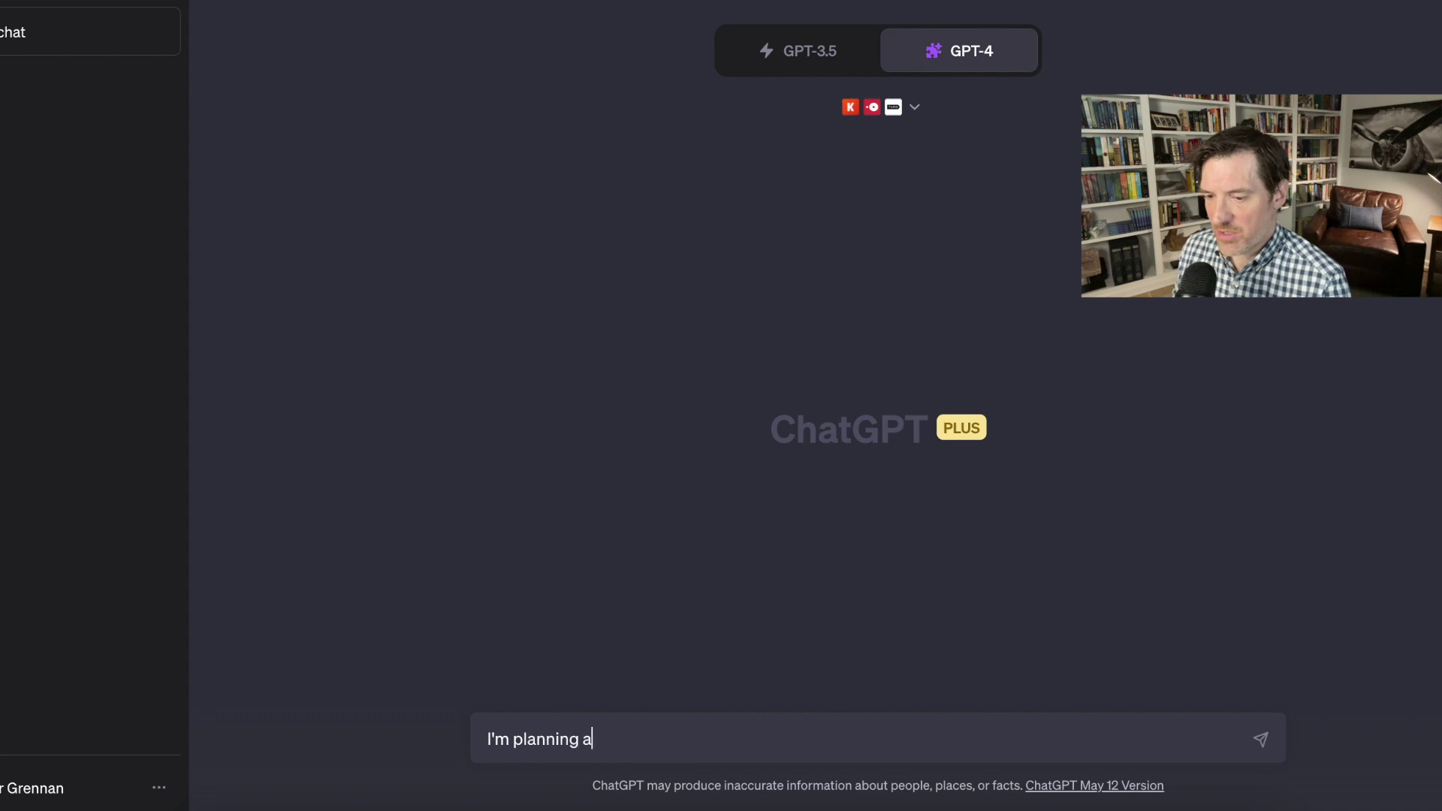
type(" trip from N")
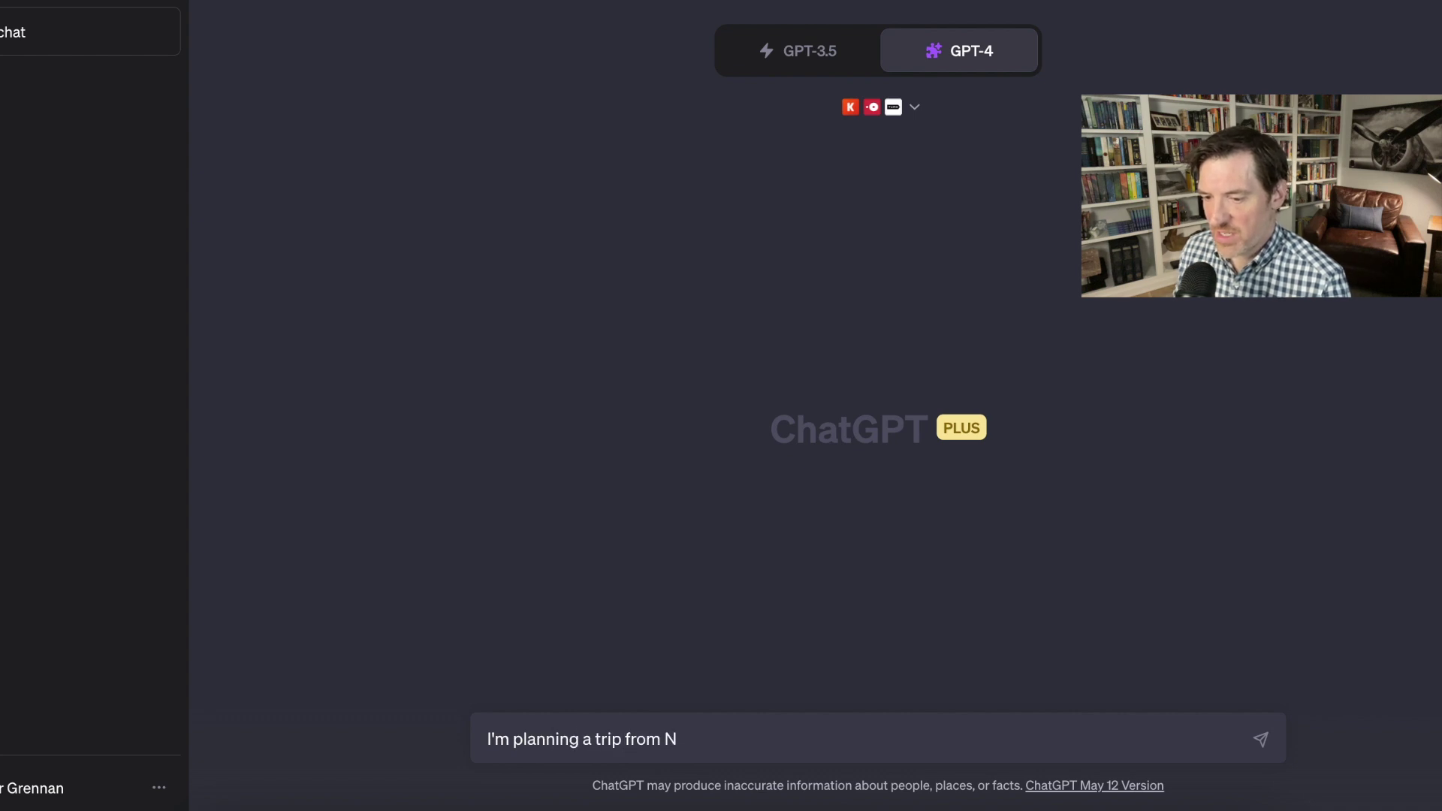
type("YC to SF the wee")
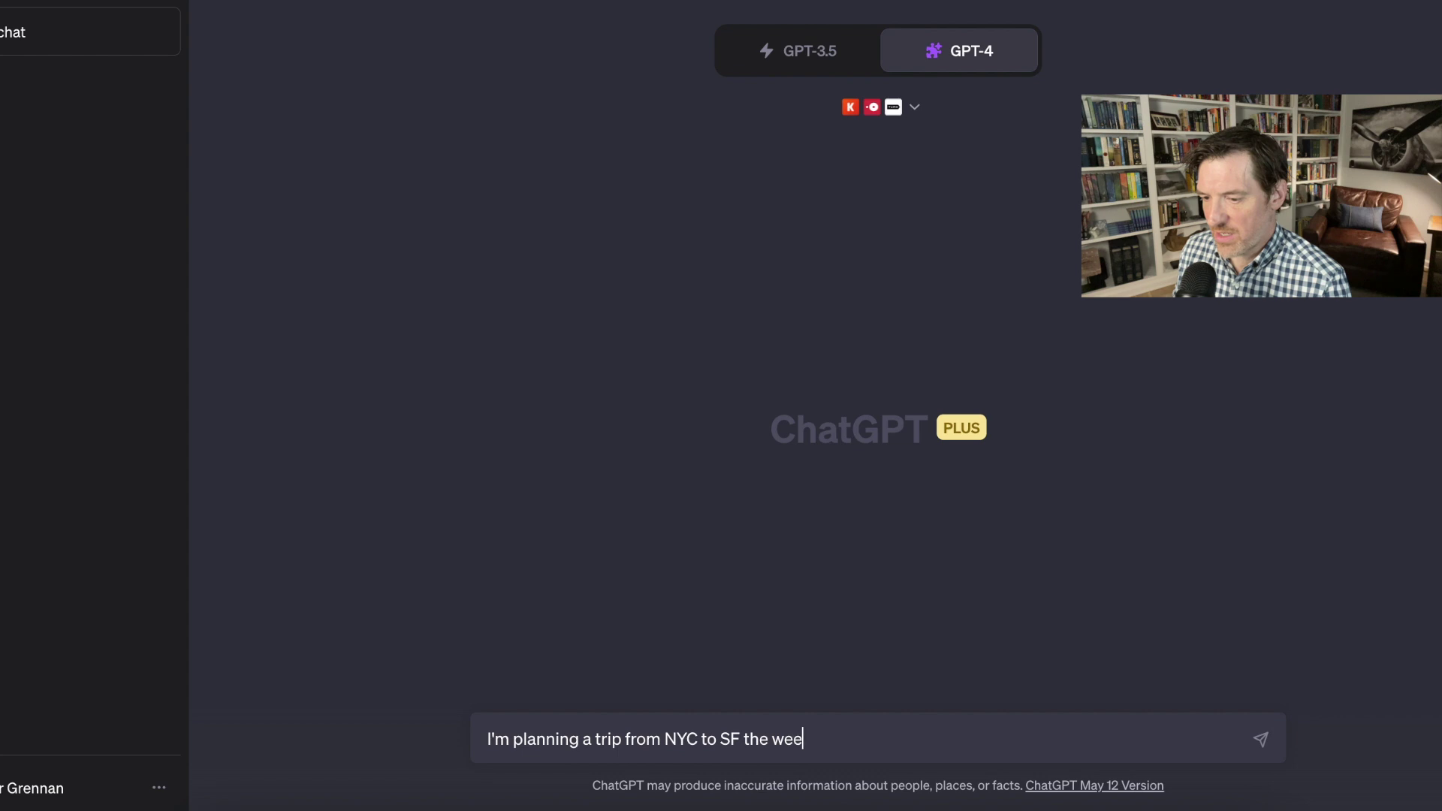
type("kend of Aug. 1")
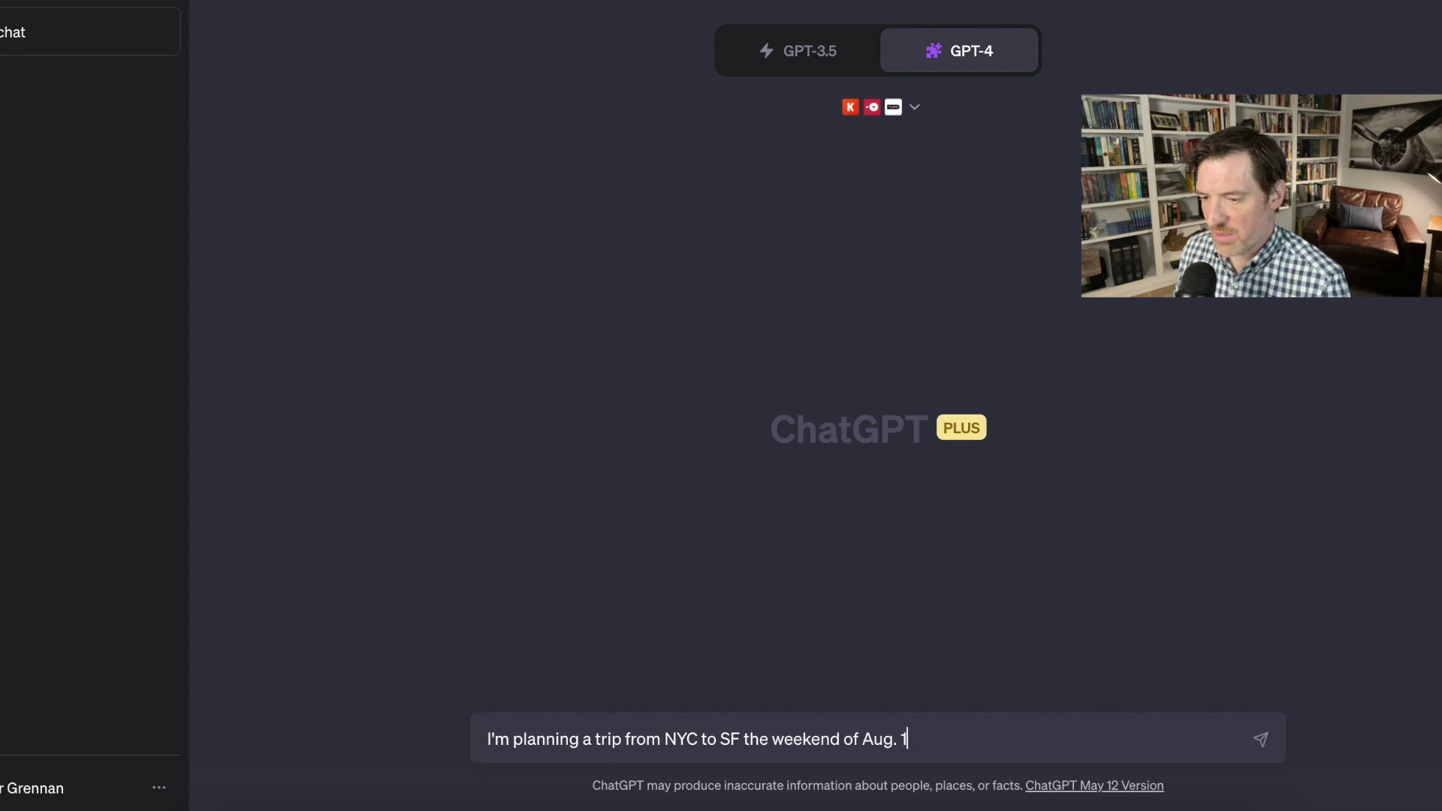
type("9th, I'd lik")
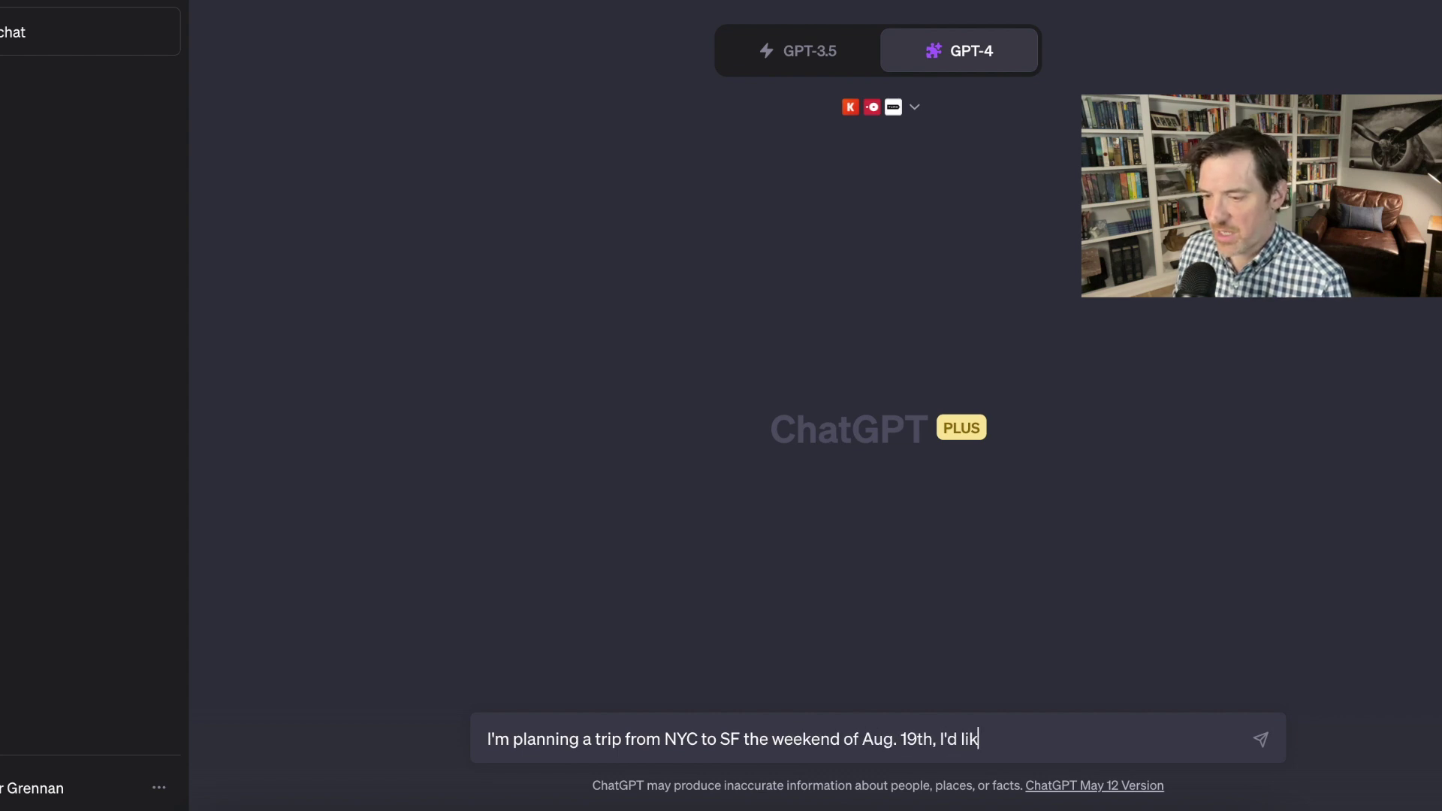
type("e a flight on AA")
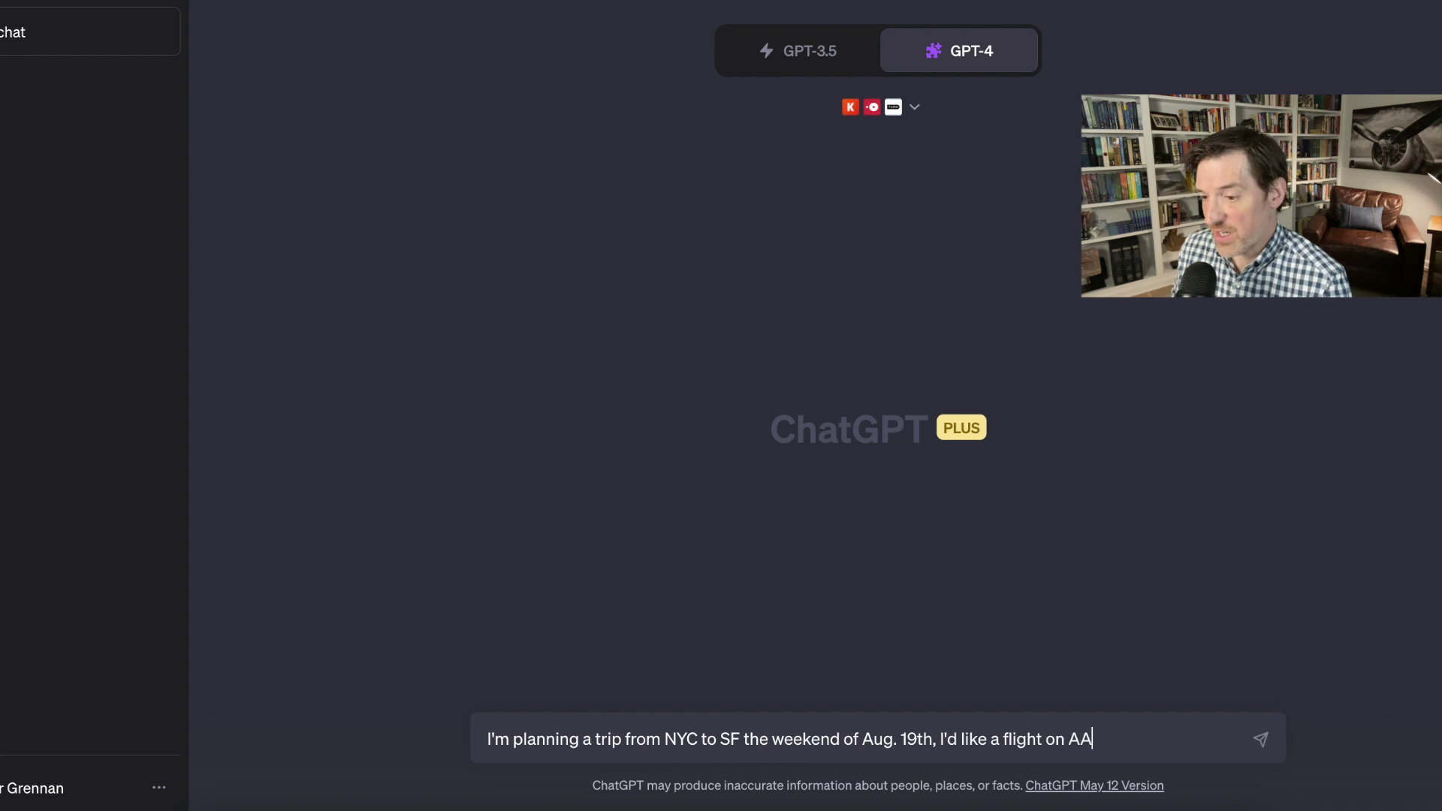
type(", a hotel near")
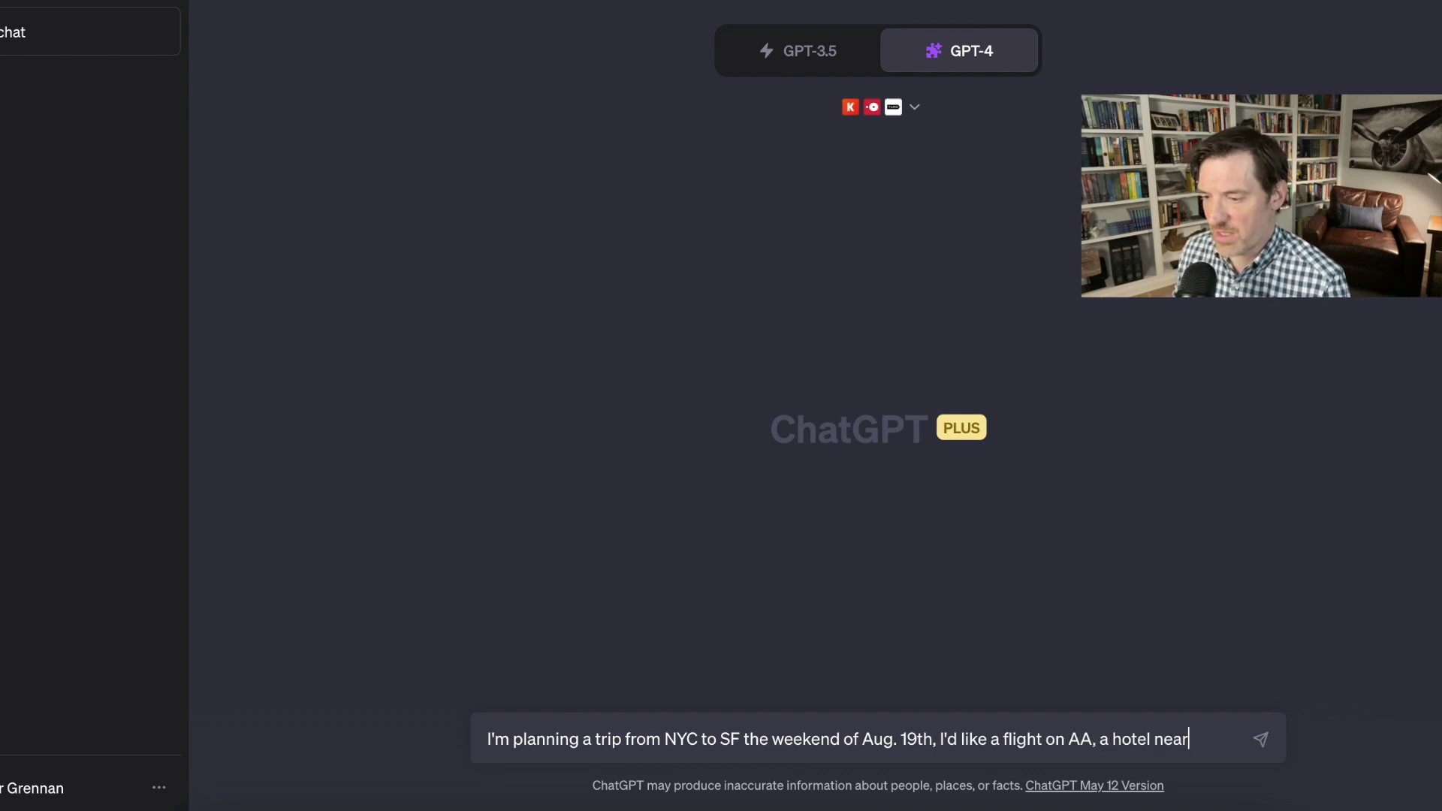
type(" the airpo")
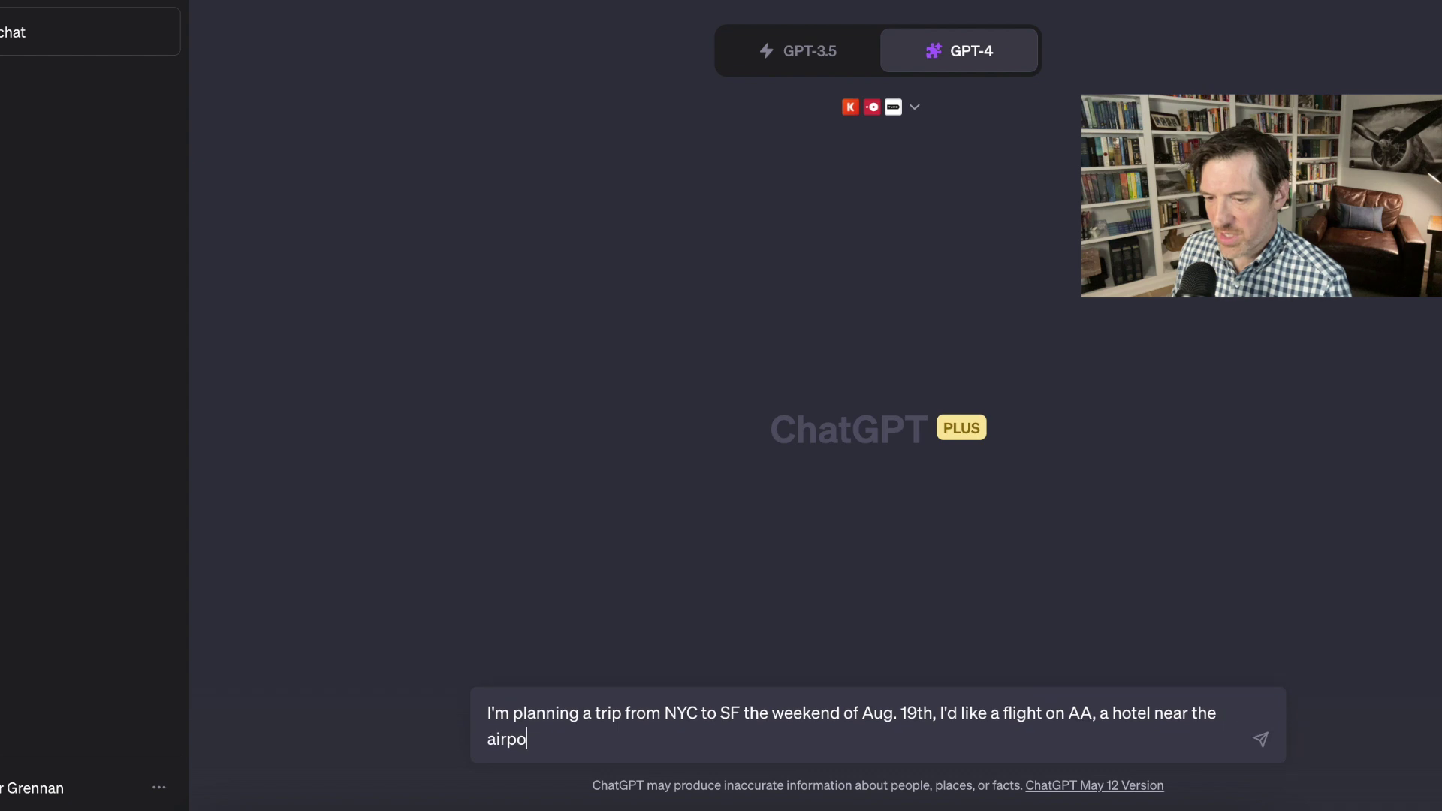
type("rt, I'd ")
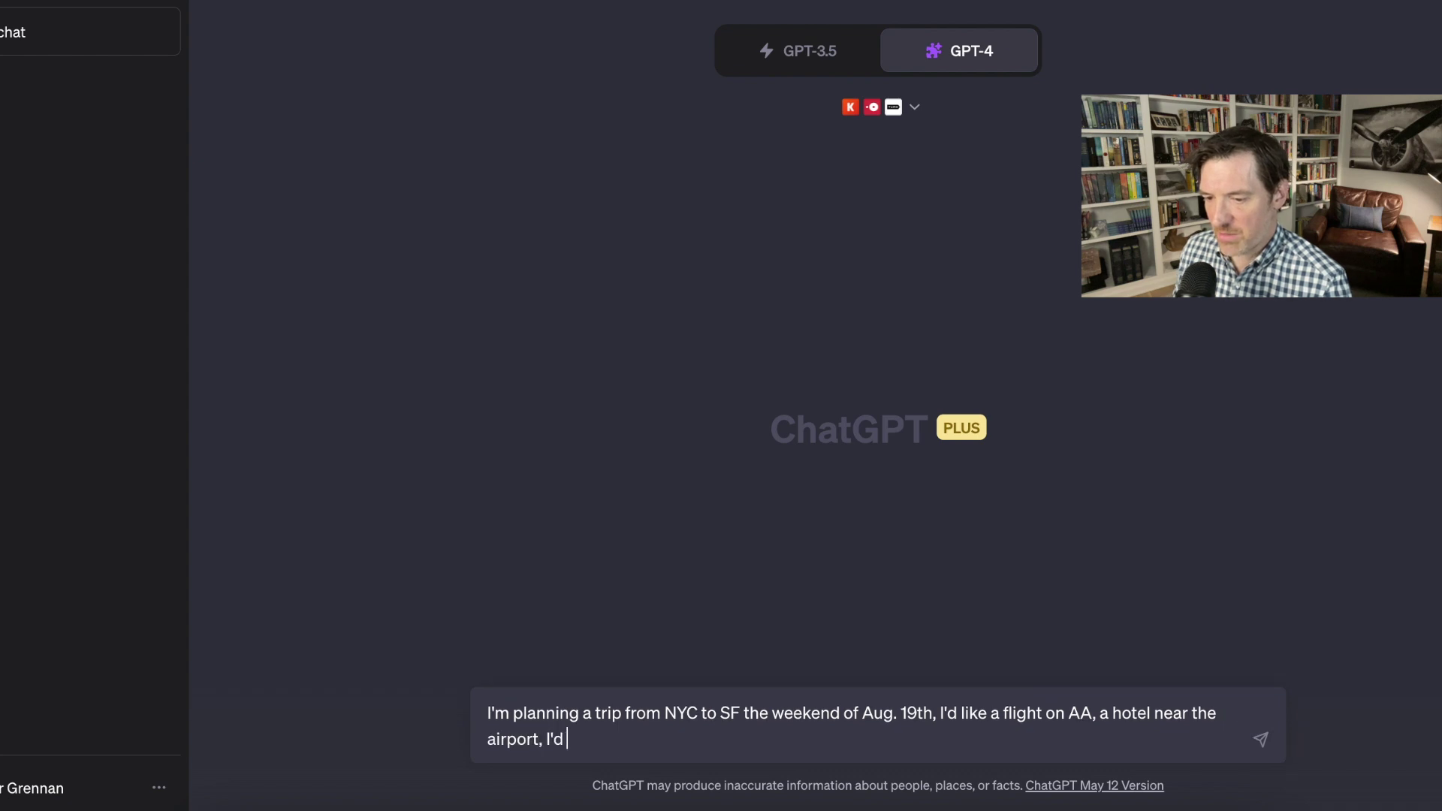
type("like to book a Test")
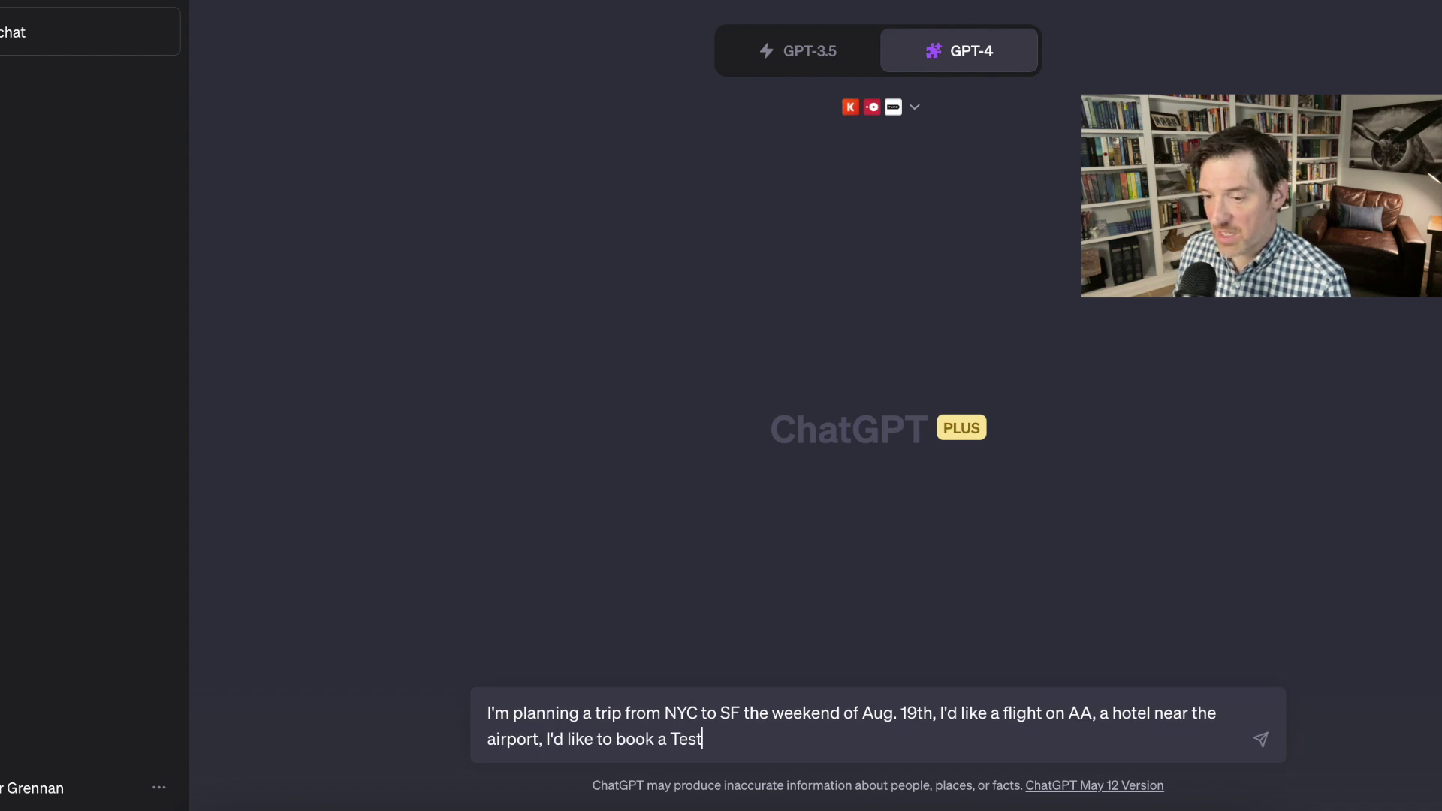
key("BackSpace")
type("la on Turo")
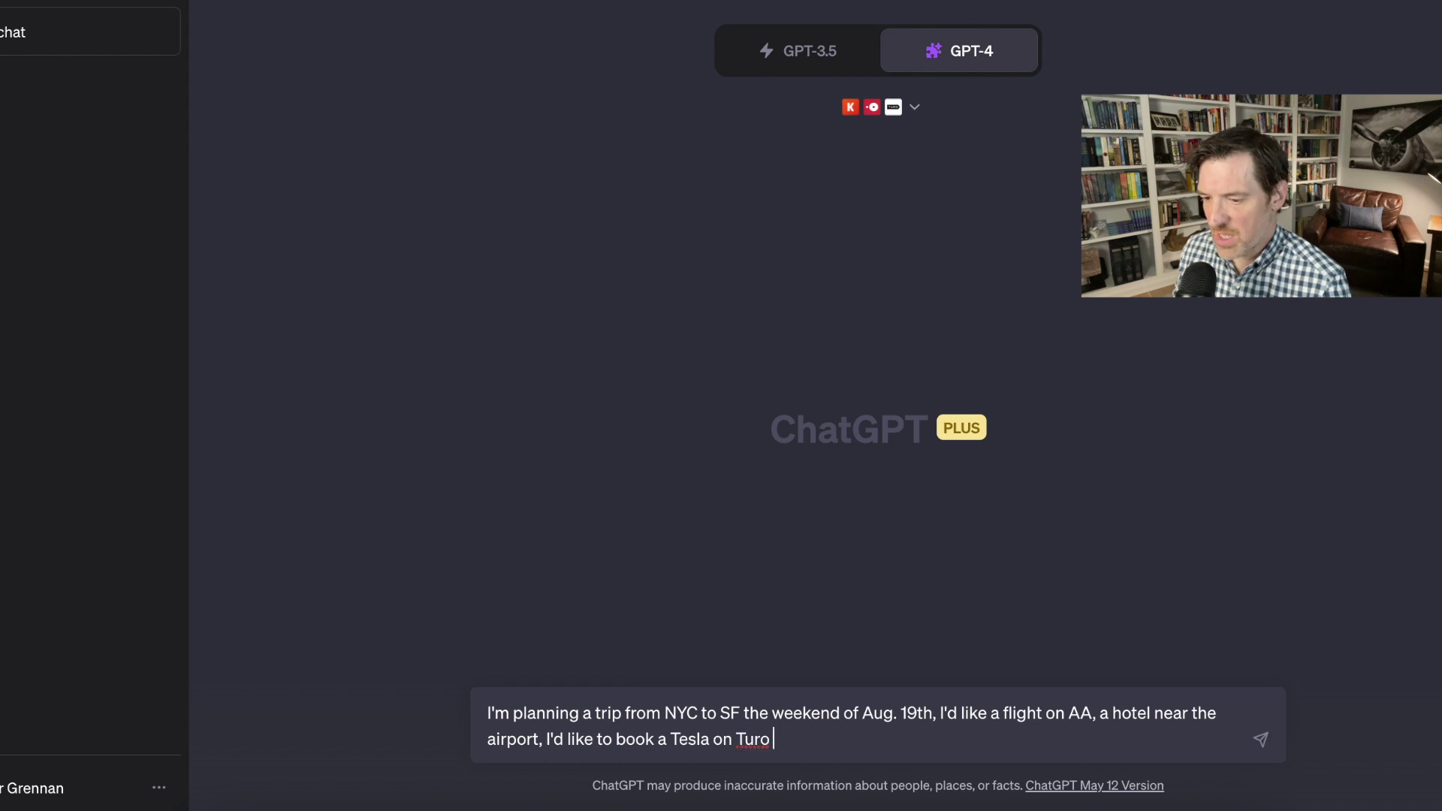
key("BackSpace")
type(", and plea")
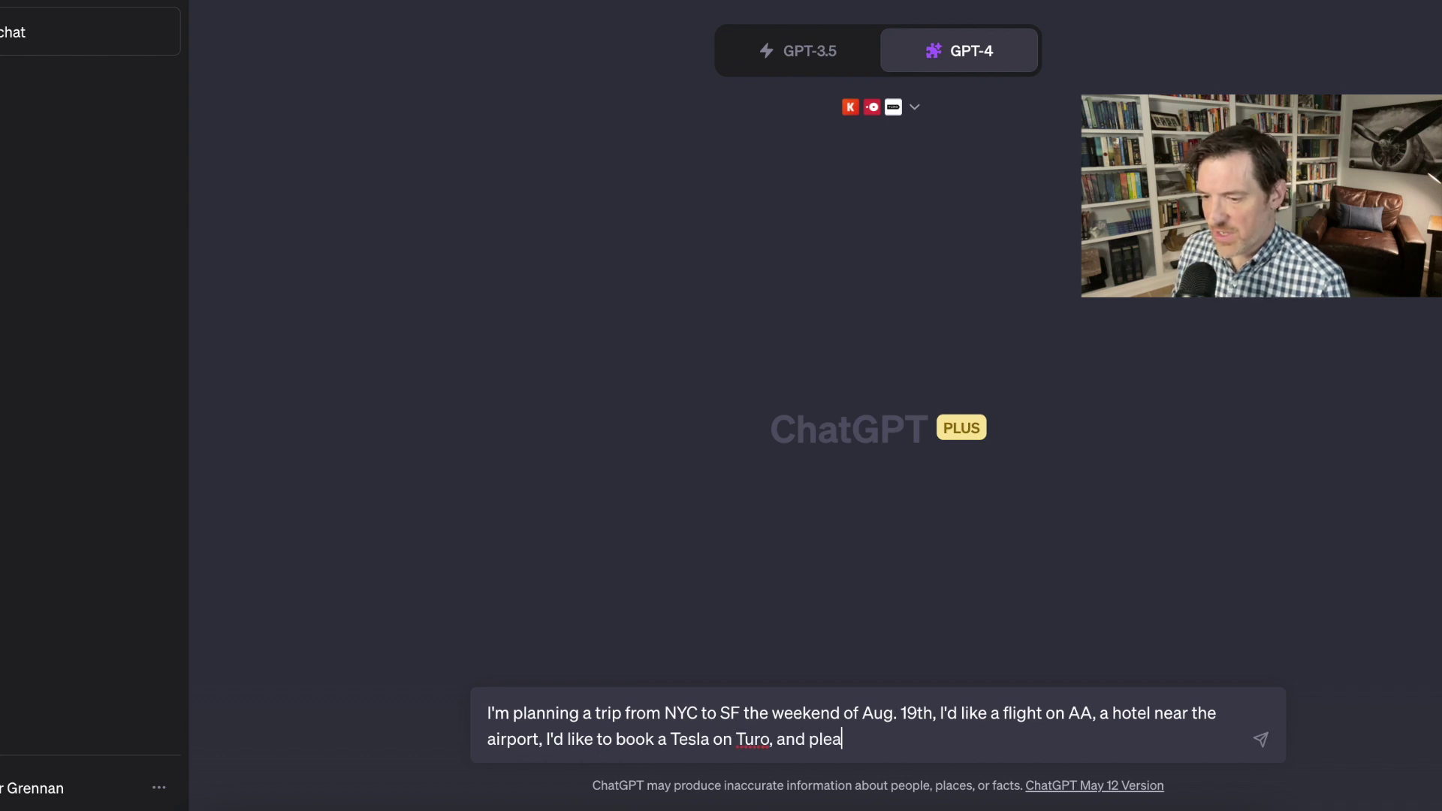
type("se find me an ")
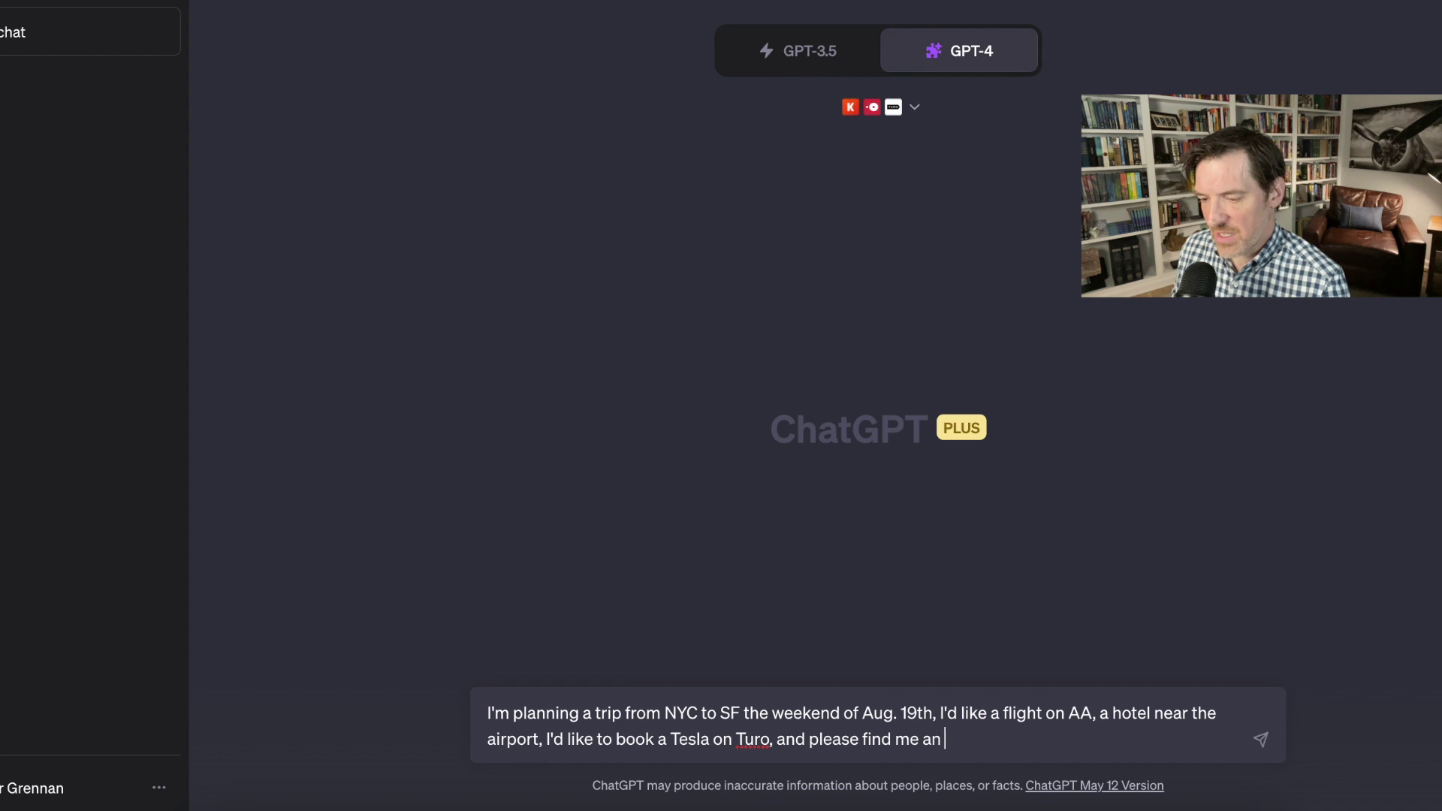
type("italian rest")
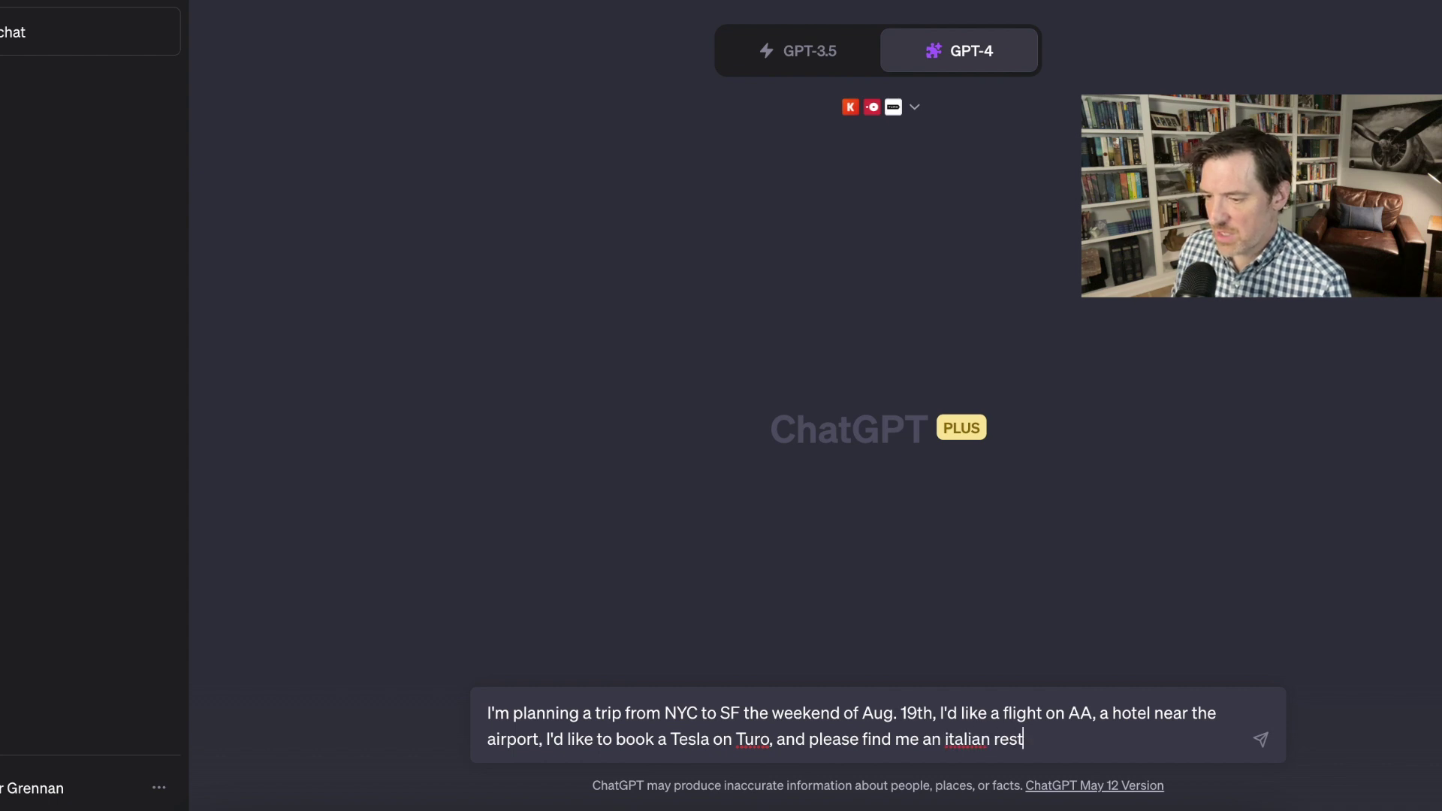
type("aurant near my hotel")
key("Return")
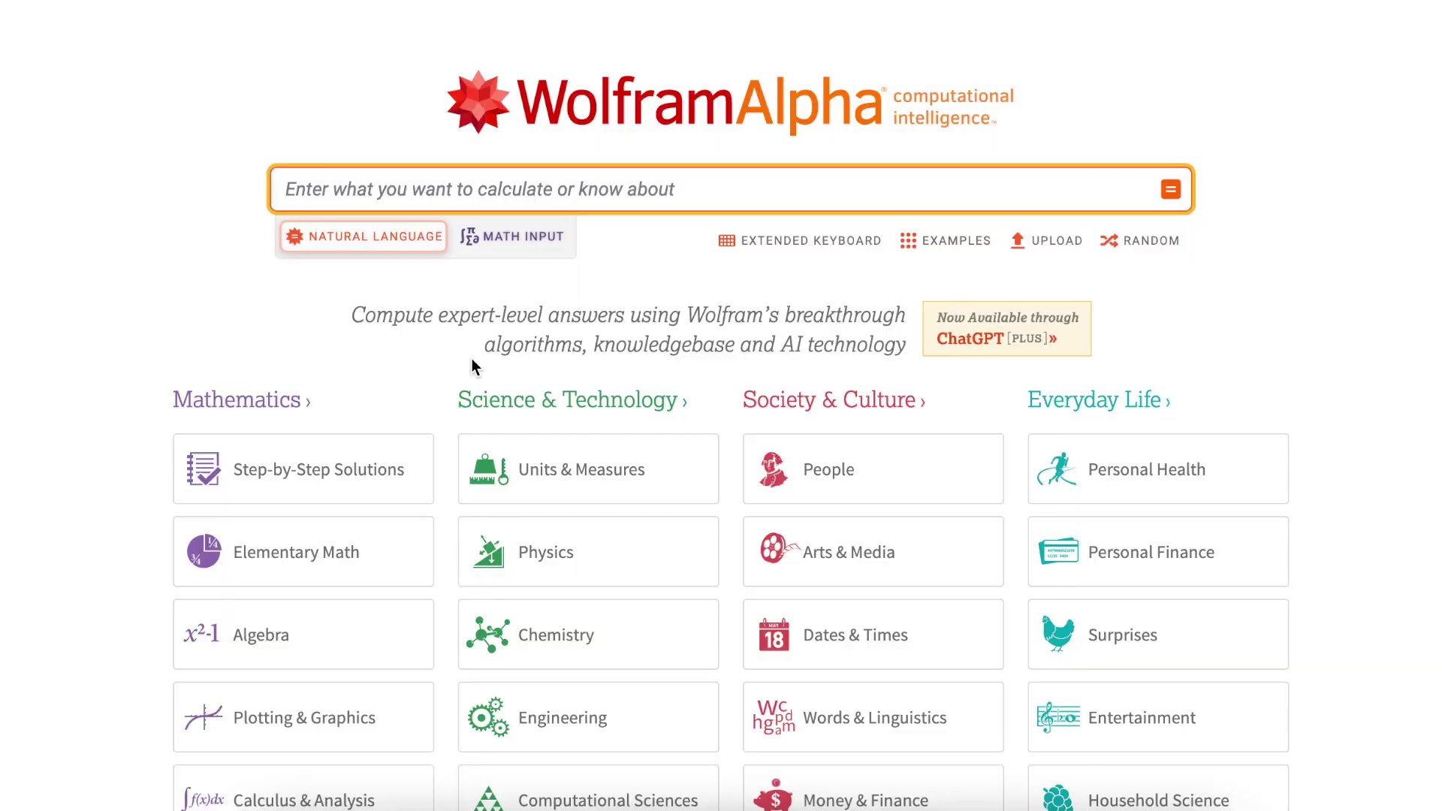
scroll(472, 359, "down", 3)
scroll(472, 358, "down", 3)
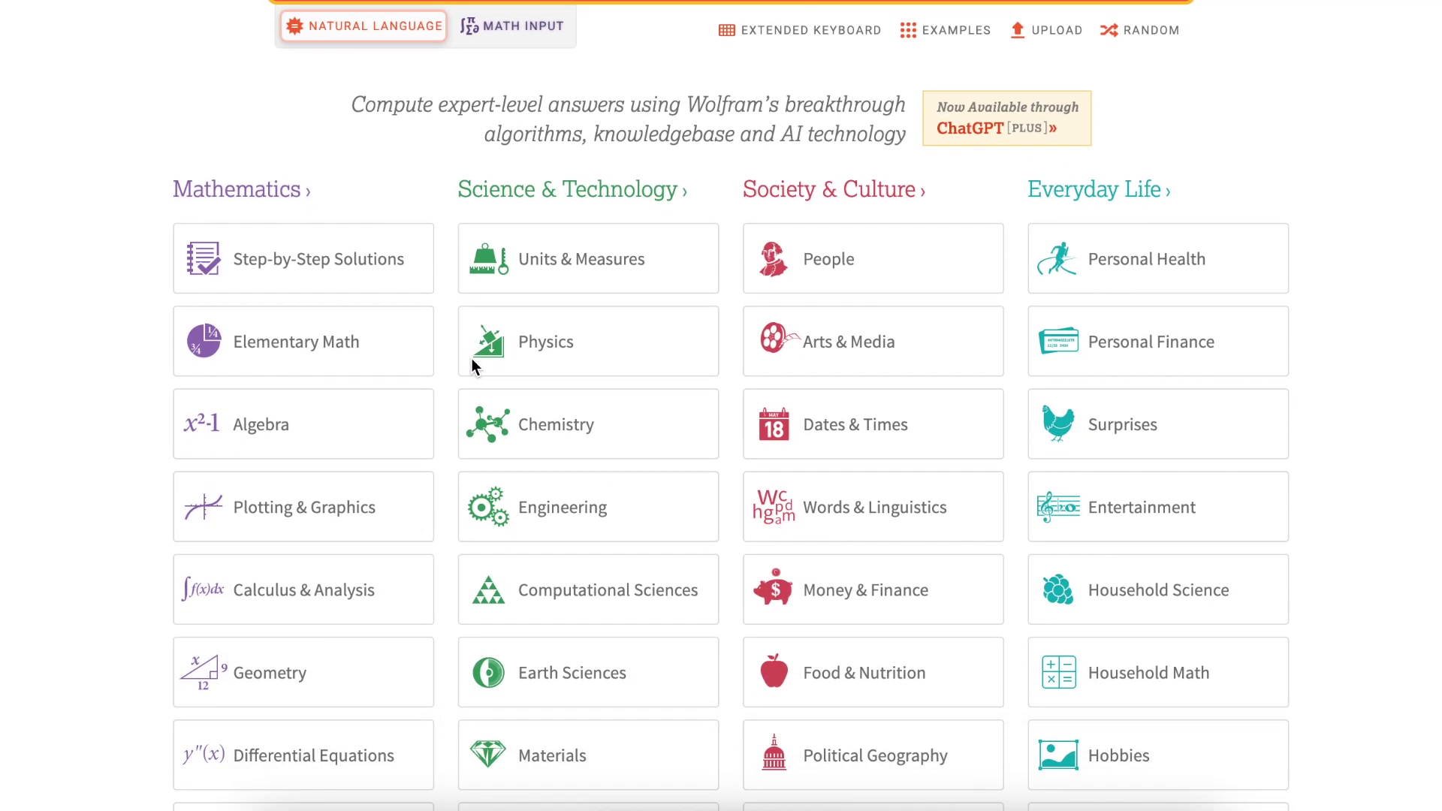
scroll(472, 359, "down", 2)
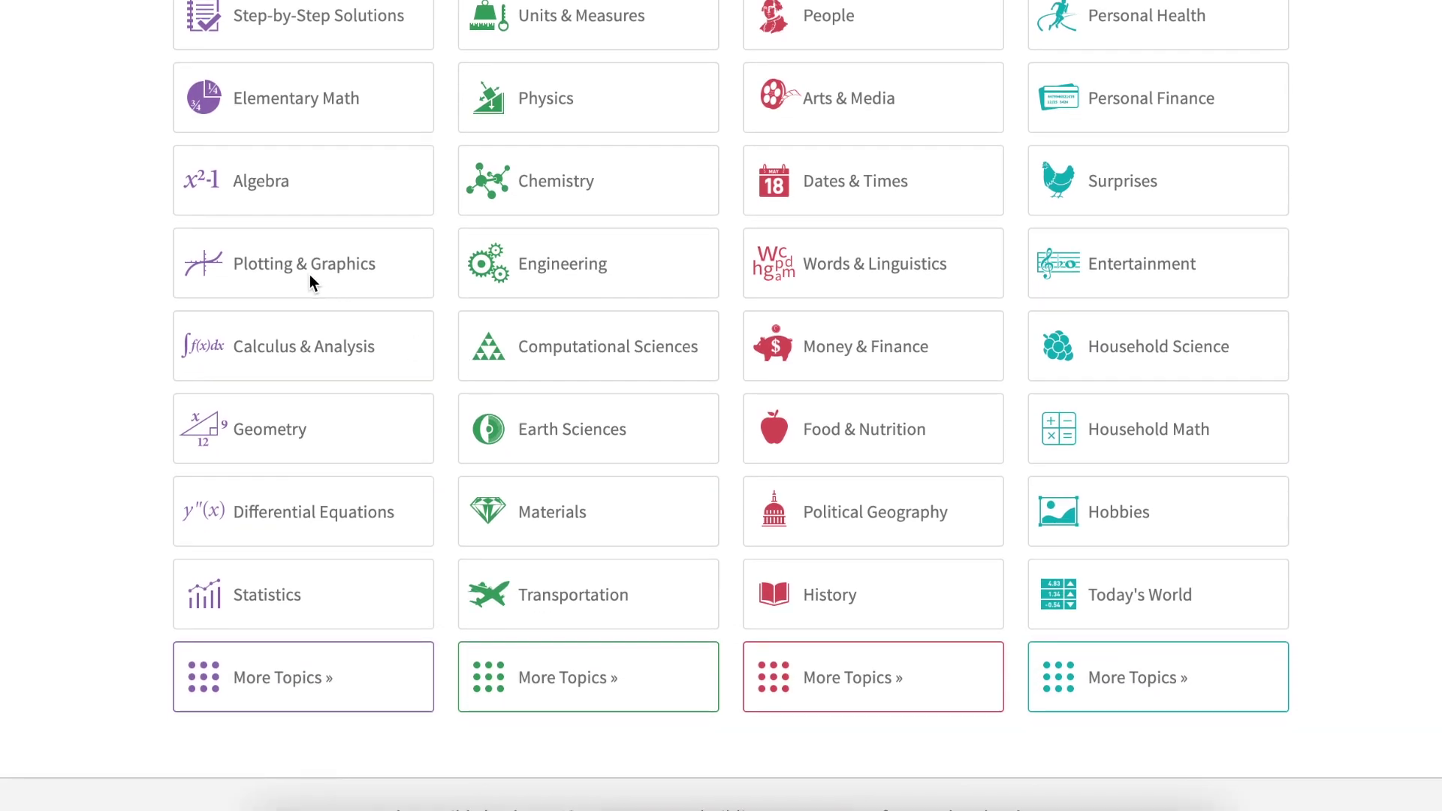
left_click(276, 264)
scroll(372, 466, "down", 1)
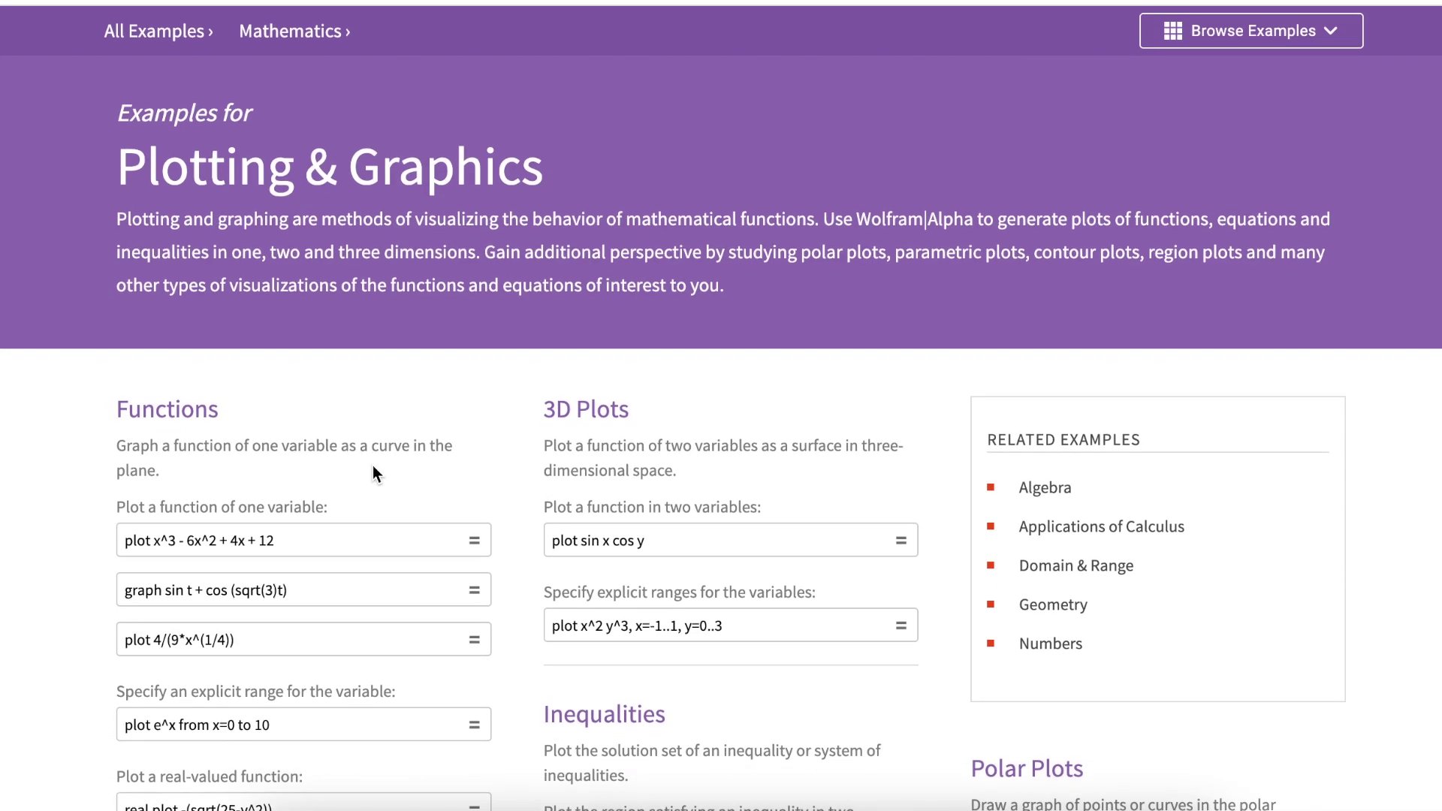
scroll(372, 465, "up", 1)
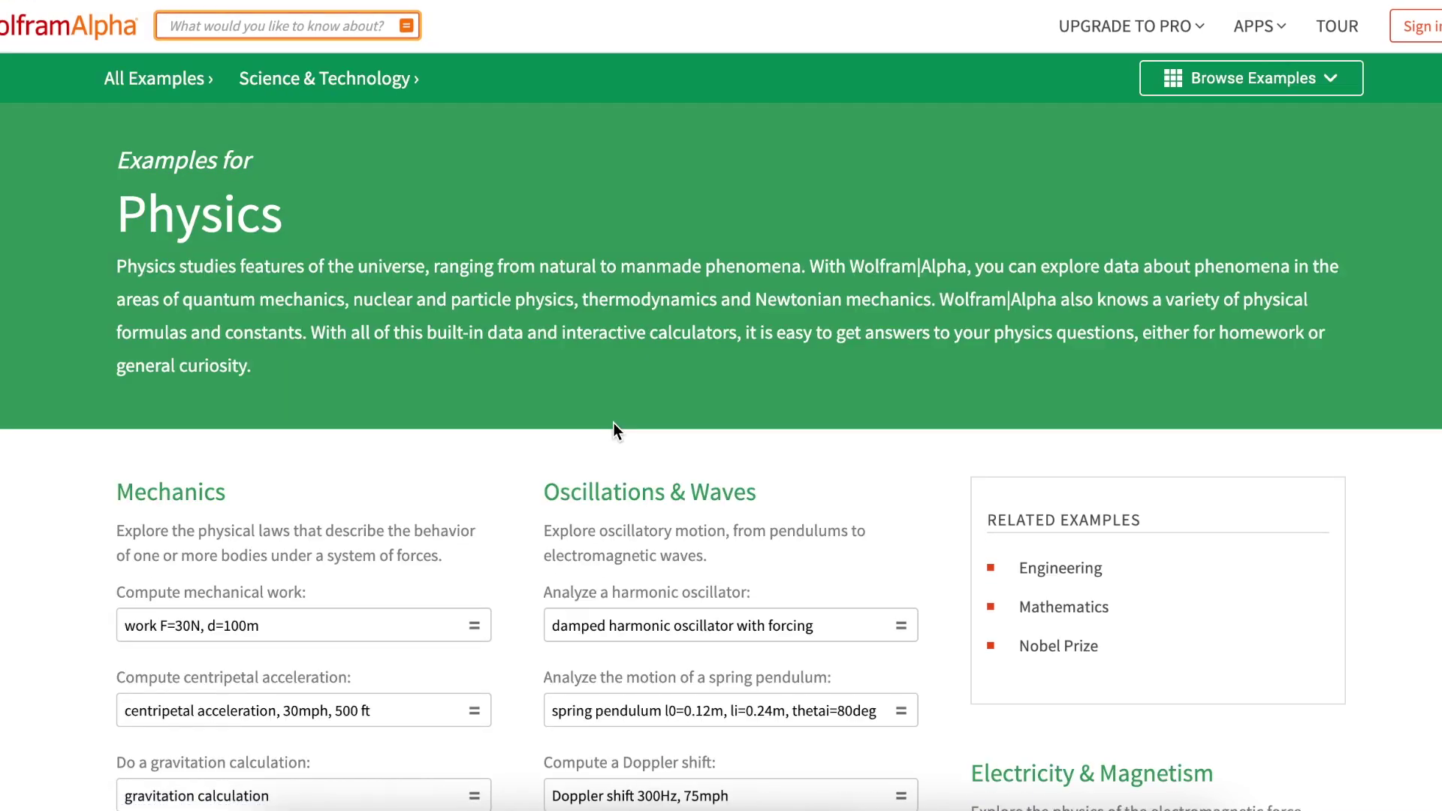
scroll(535, 571, "down", 2)
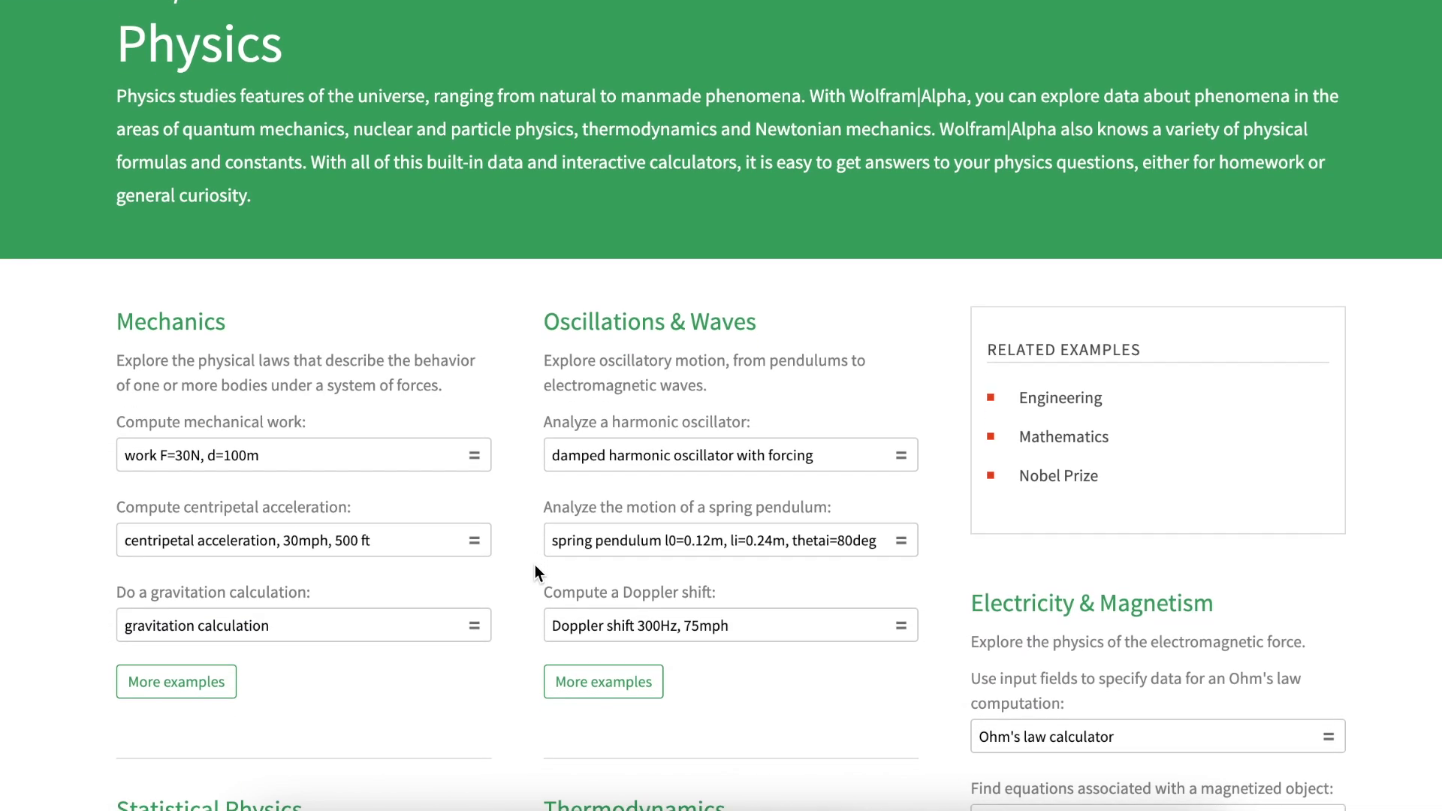
scroll(535, 565, "down", 1)
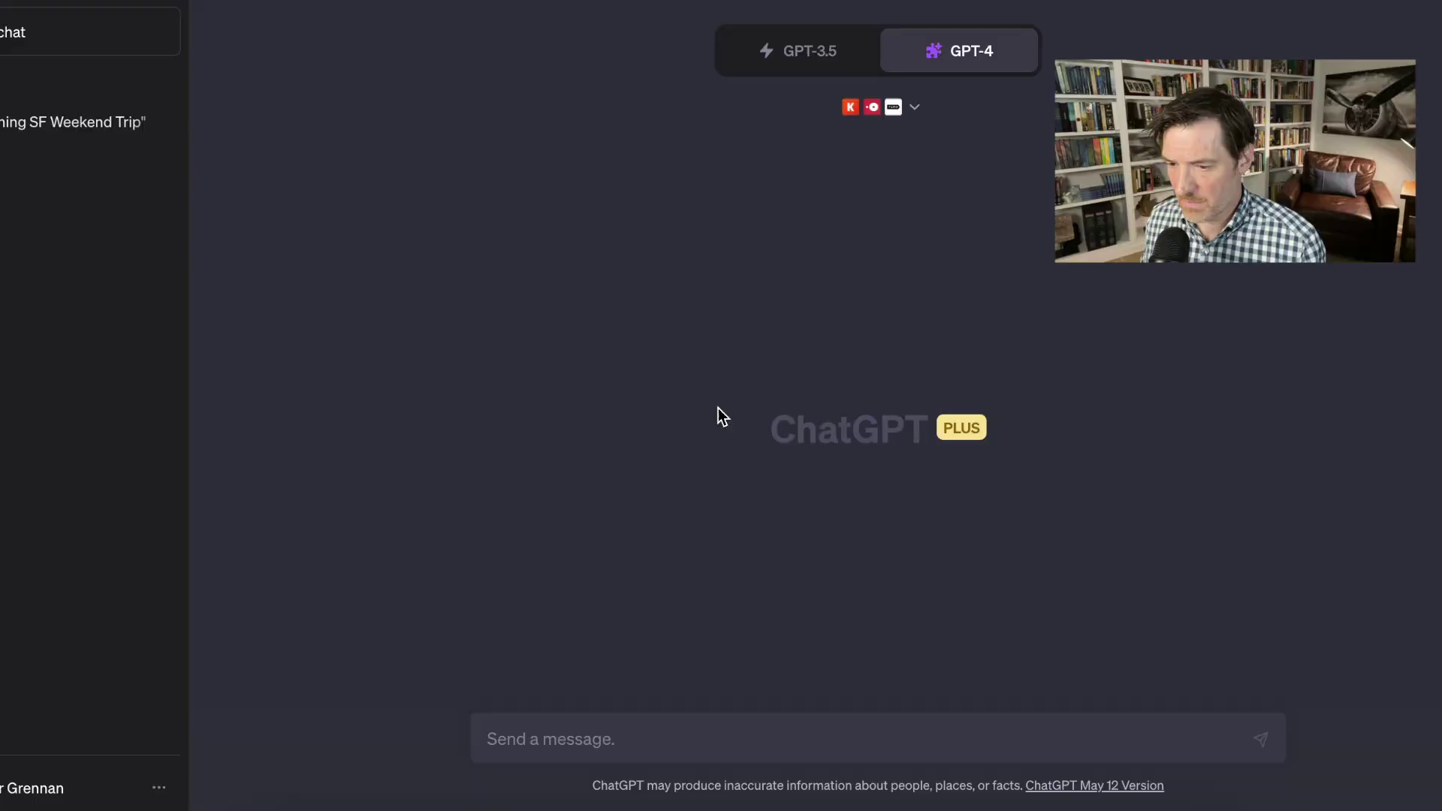
- Disable KAYAK, OpenTable and Turo and enable Wolfram as the only active plugin
left_click(917, 110)
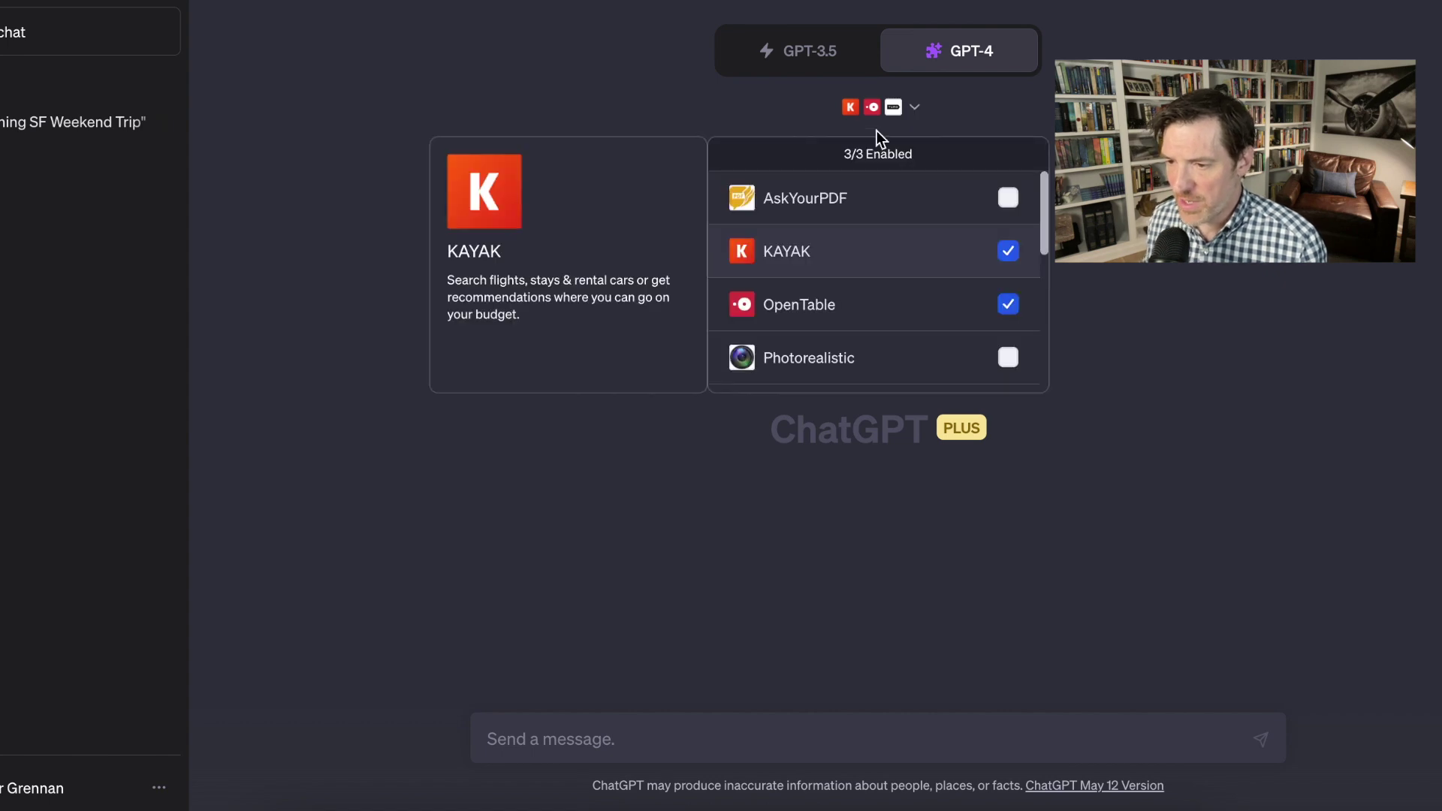
scroll(943, 316, "down", 1)
left_click(1008, 225)
left_click(1009, 278)
scroll(960, 359, "down", 3)
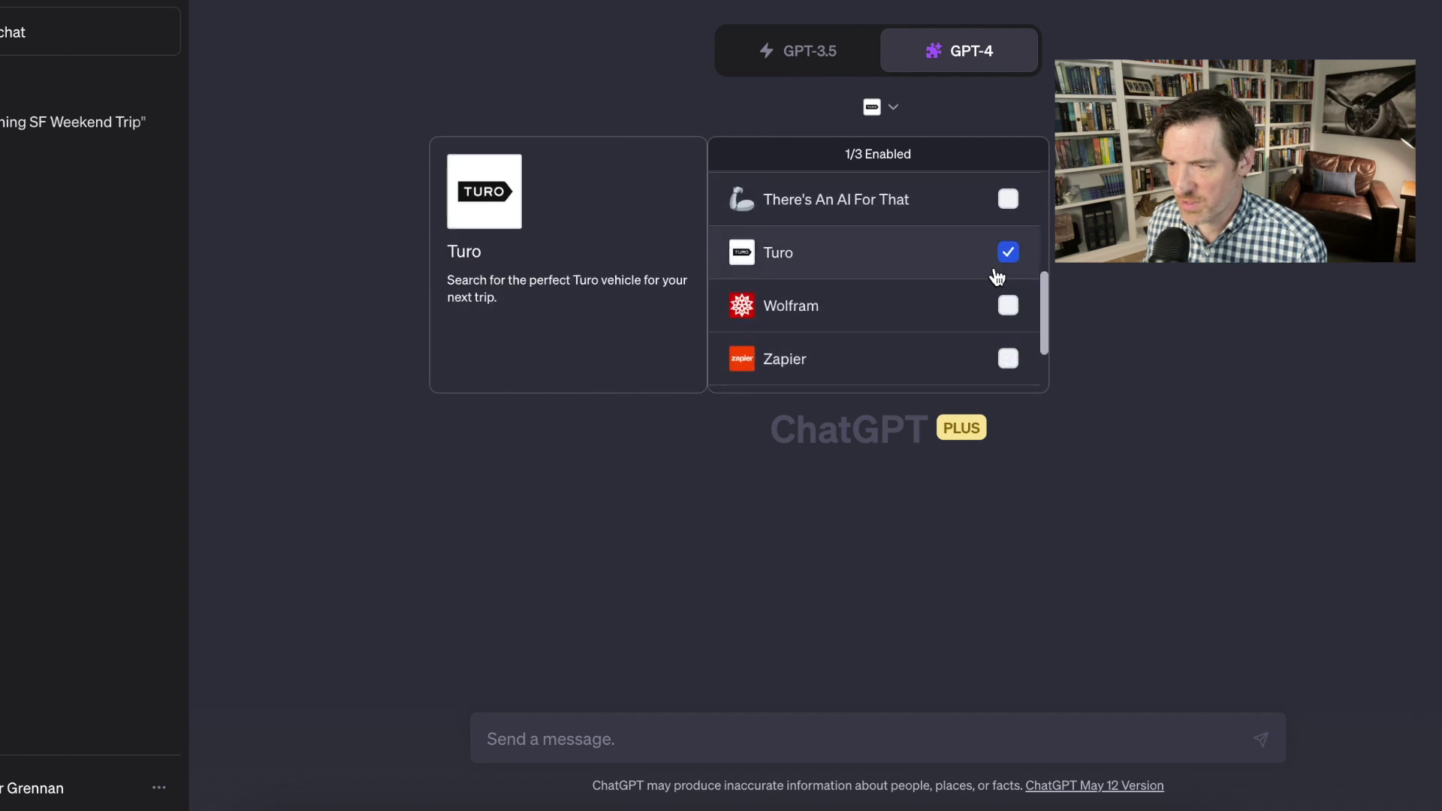
left_click(1008, 254)
left_click(1009, 305)
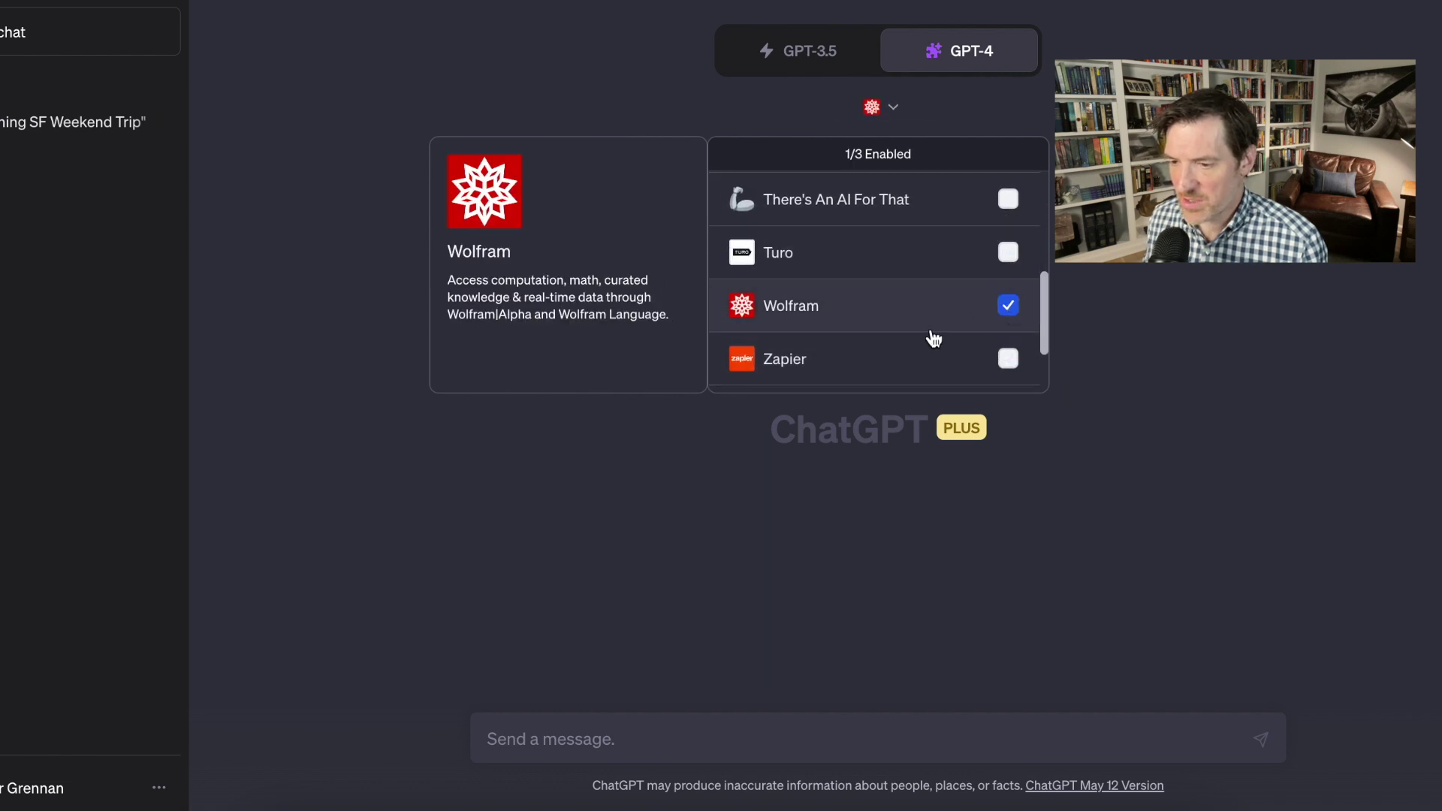
scroll(934, 338, "down", 2)
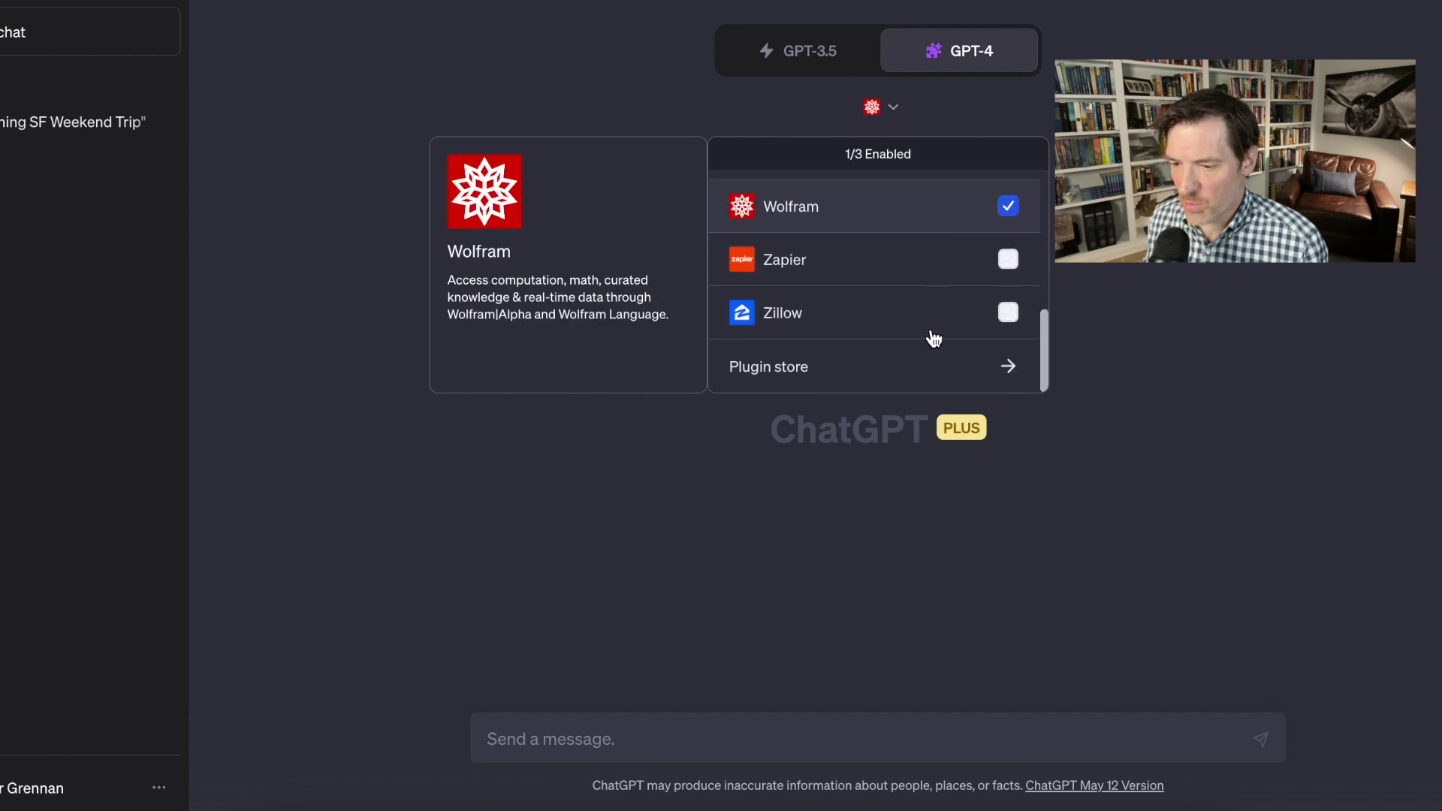
left_click(740, 739)
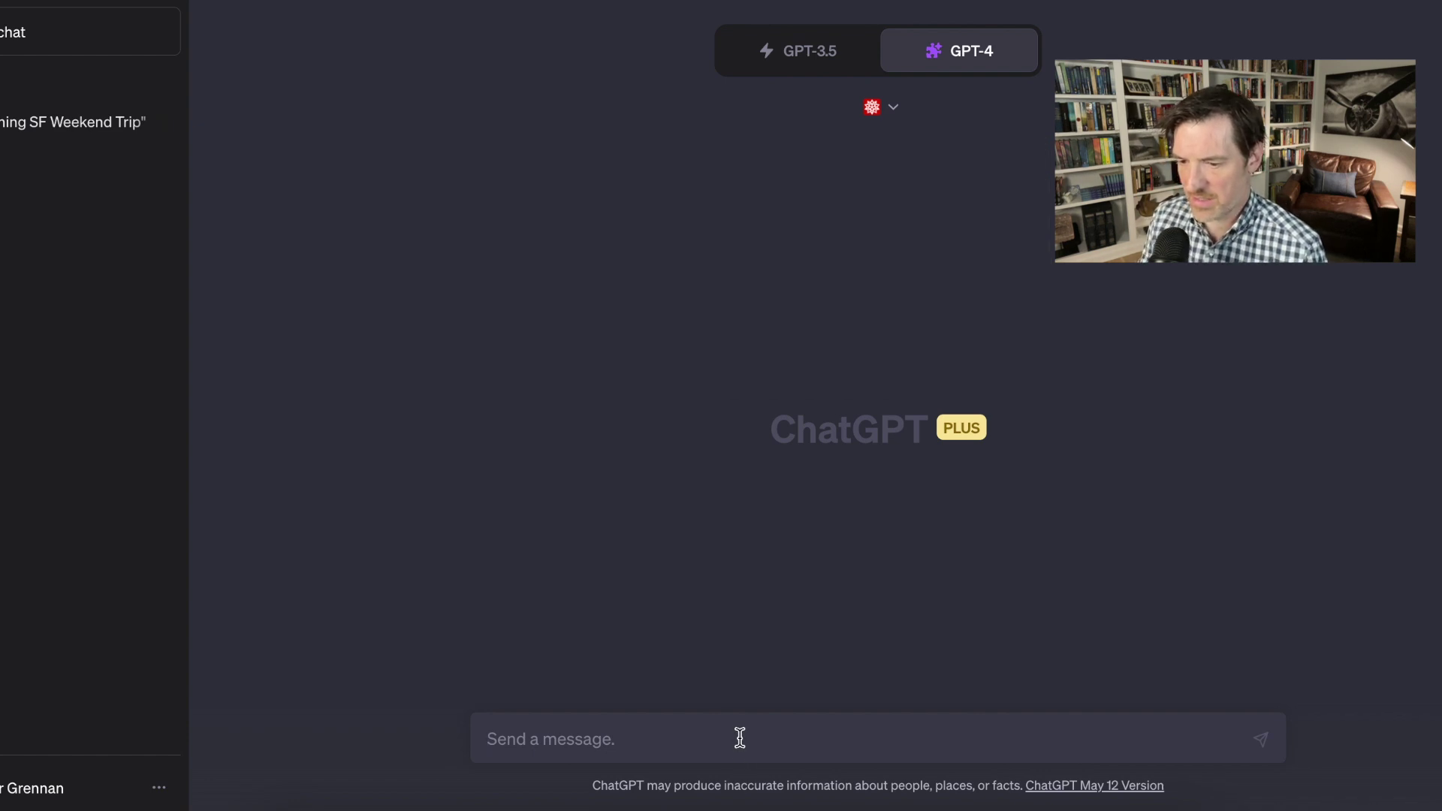
- Ask how long paying off a $4000 card balance at 12% APR takes with $400 monthly
type("I have a credit ")
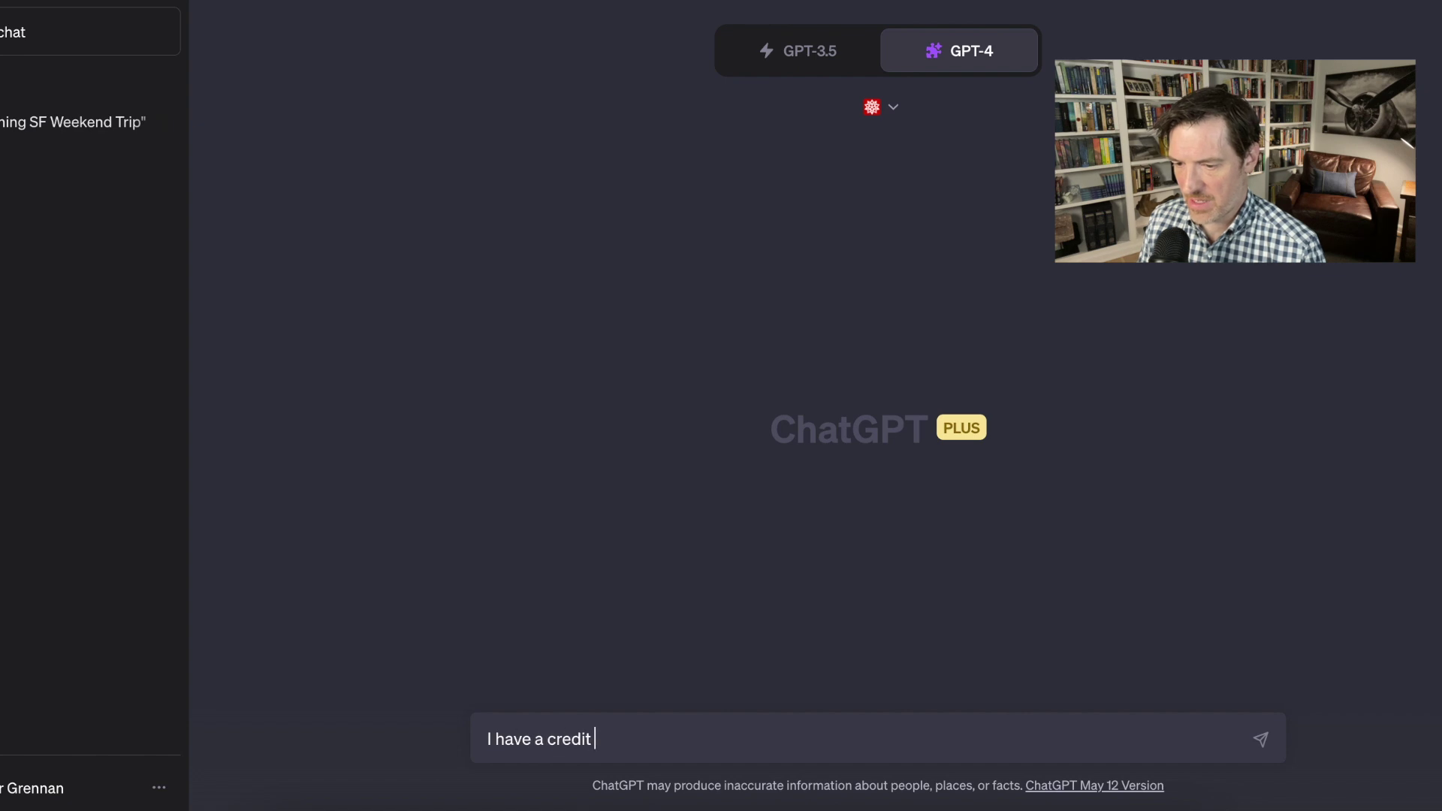
type("card balance of ")
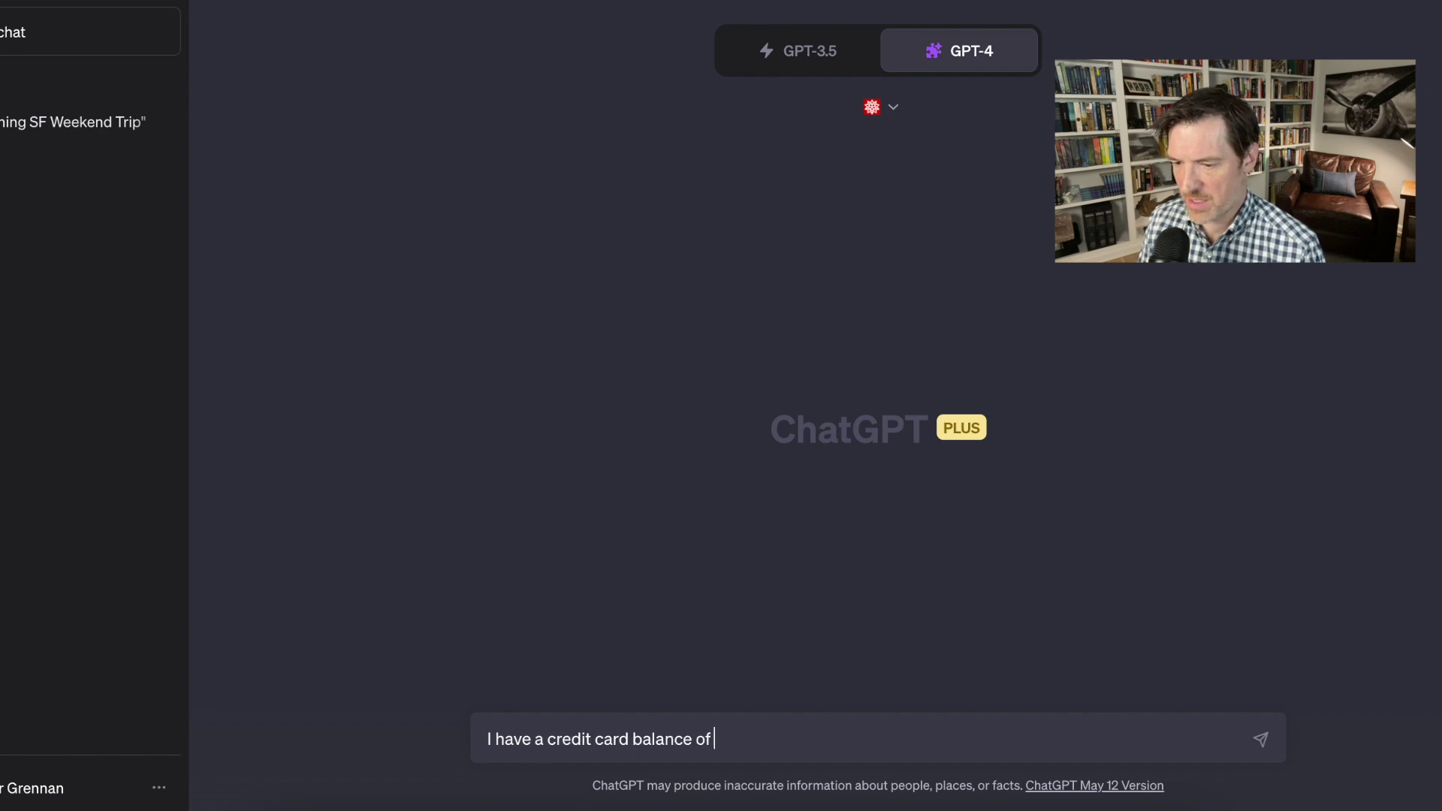
type("$4000")
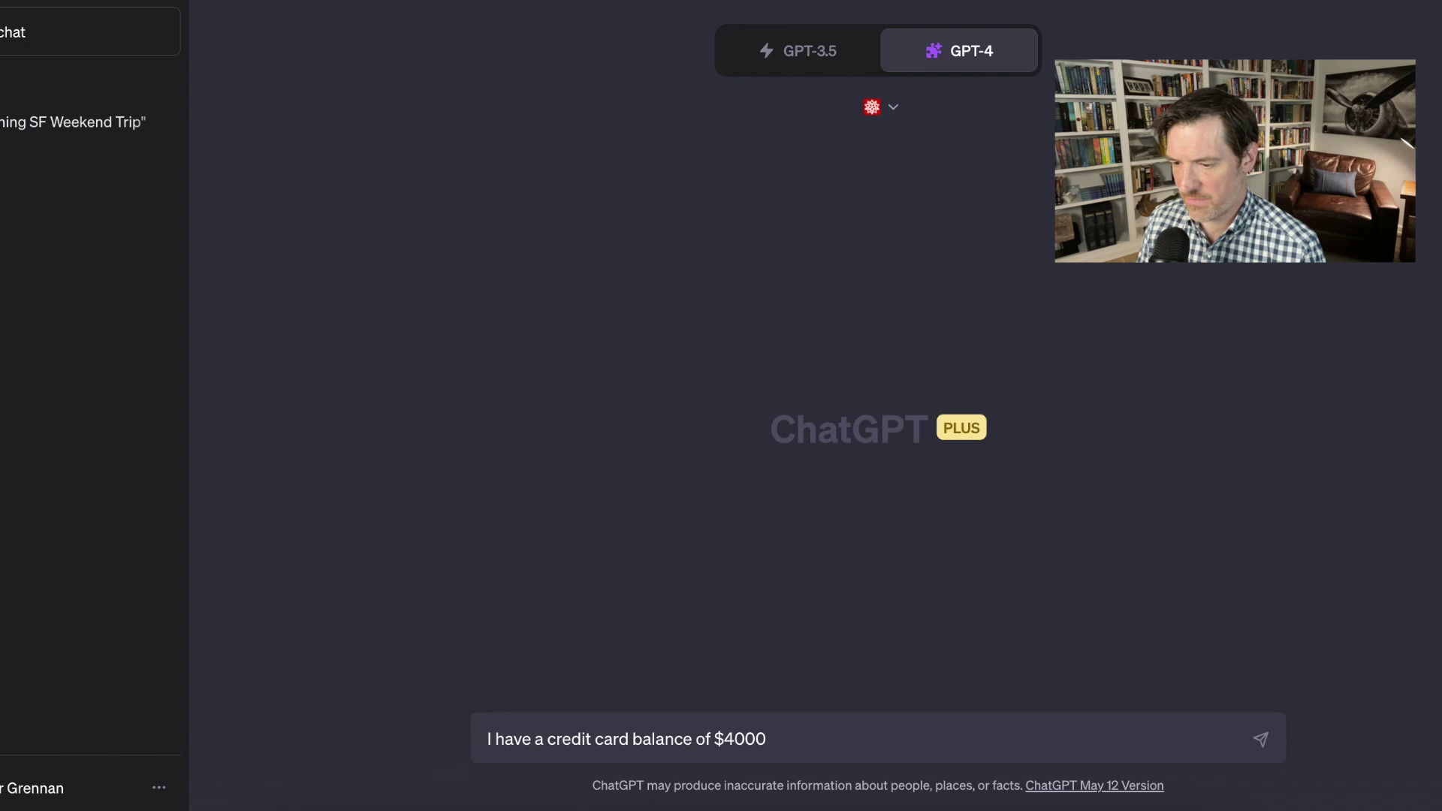
type(", apr")
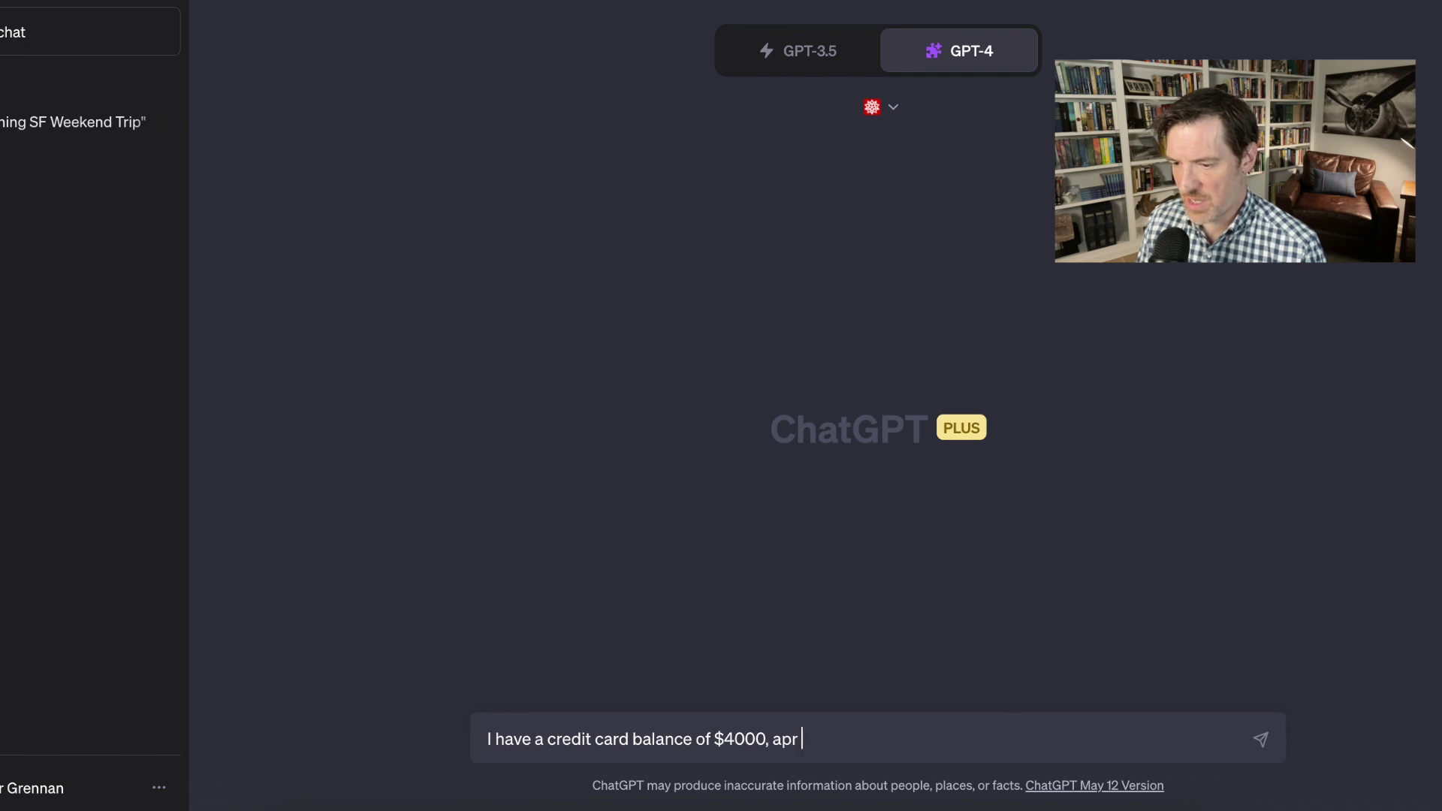
type(" 12%, ")
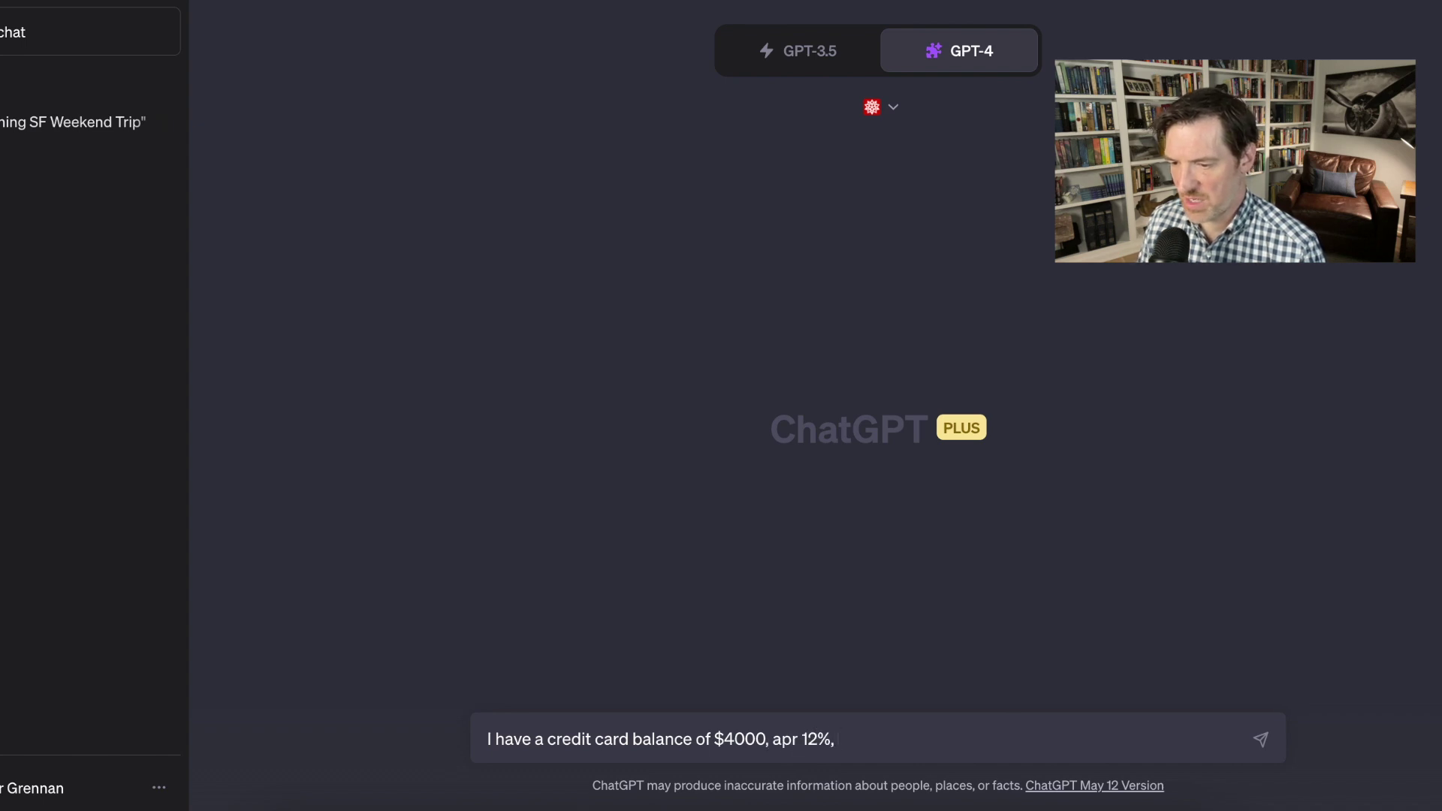
type("$400")
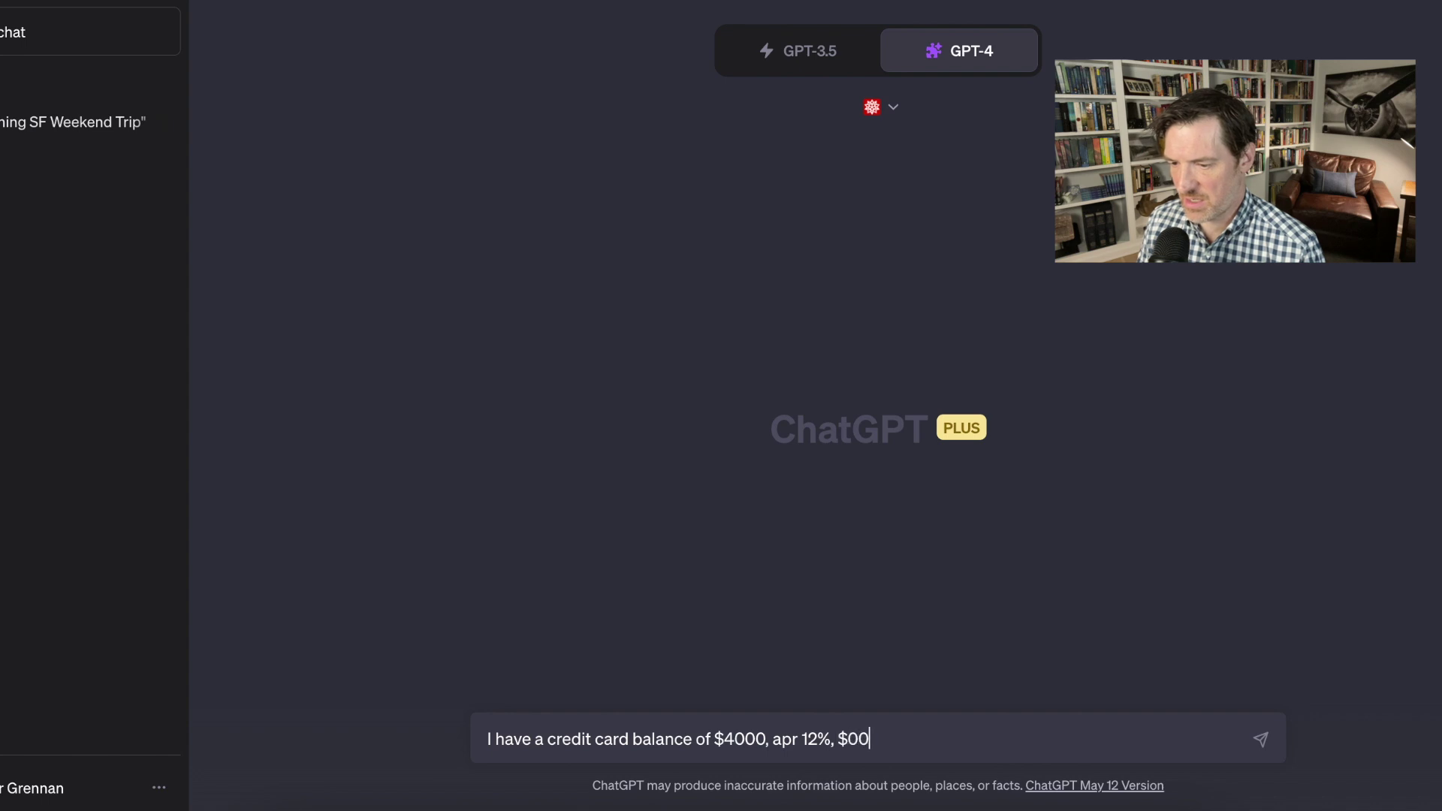
type(" montnly")
key("BackSpace")
key("BackSpace")
key("BackSpace")
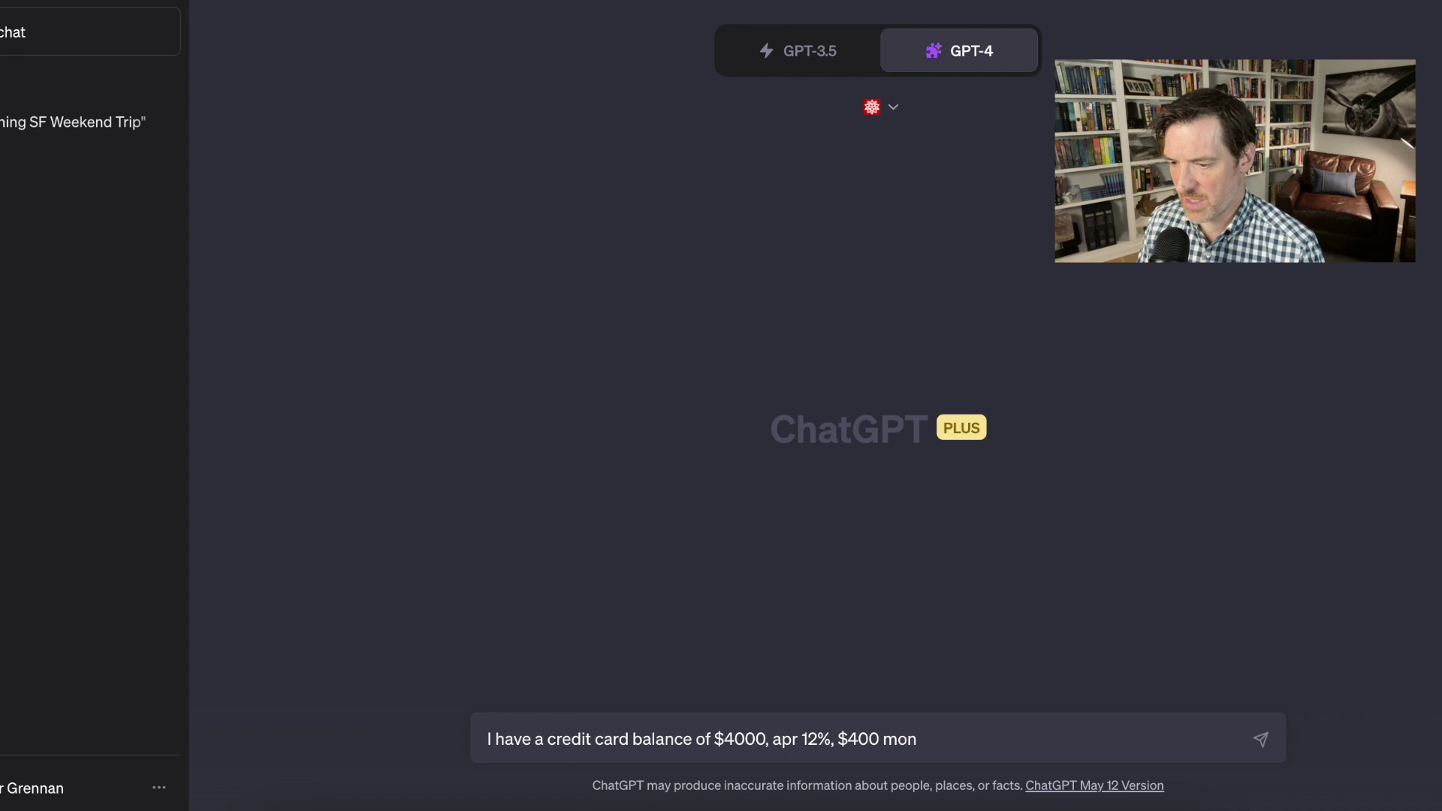
type("thly -  how long ti")
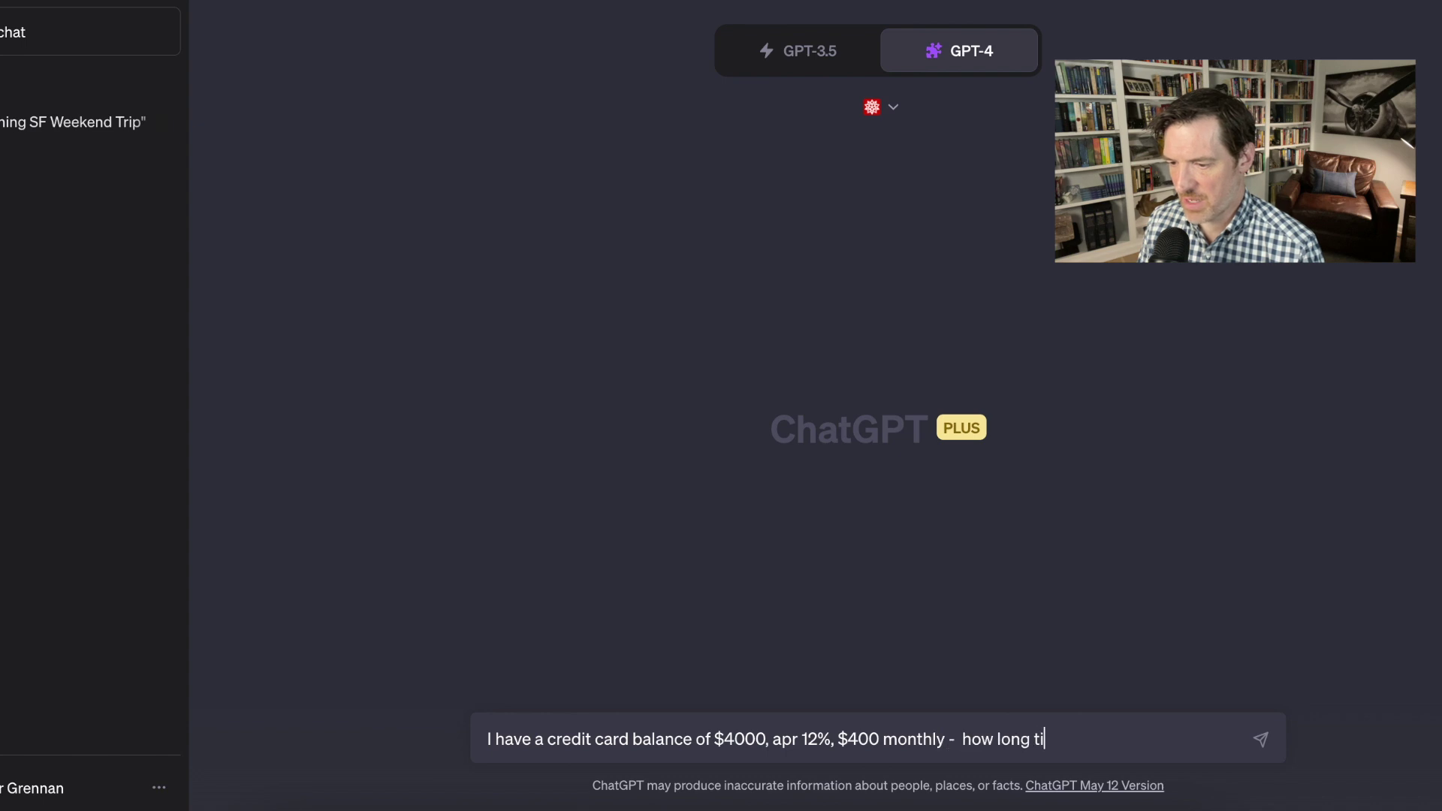
type("ll i pay it off")
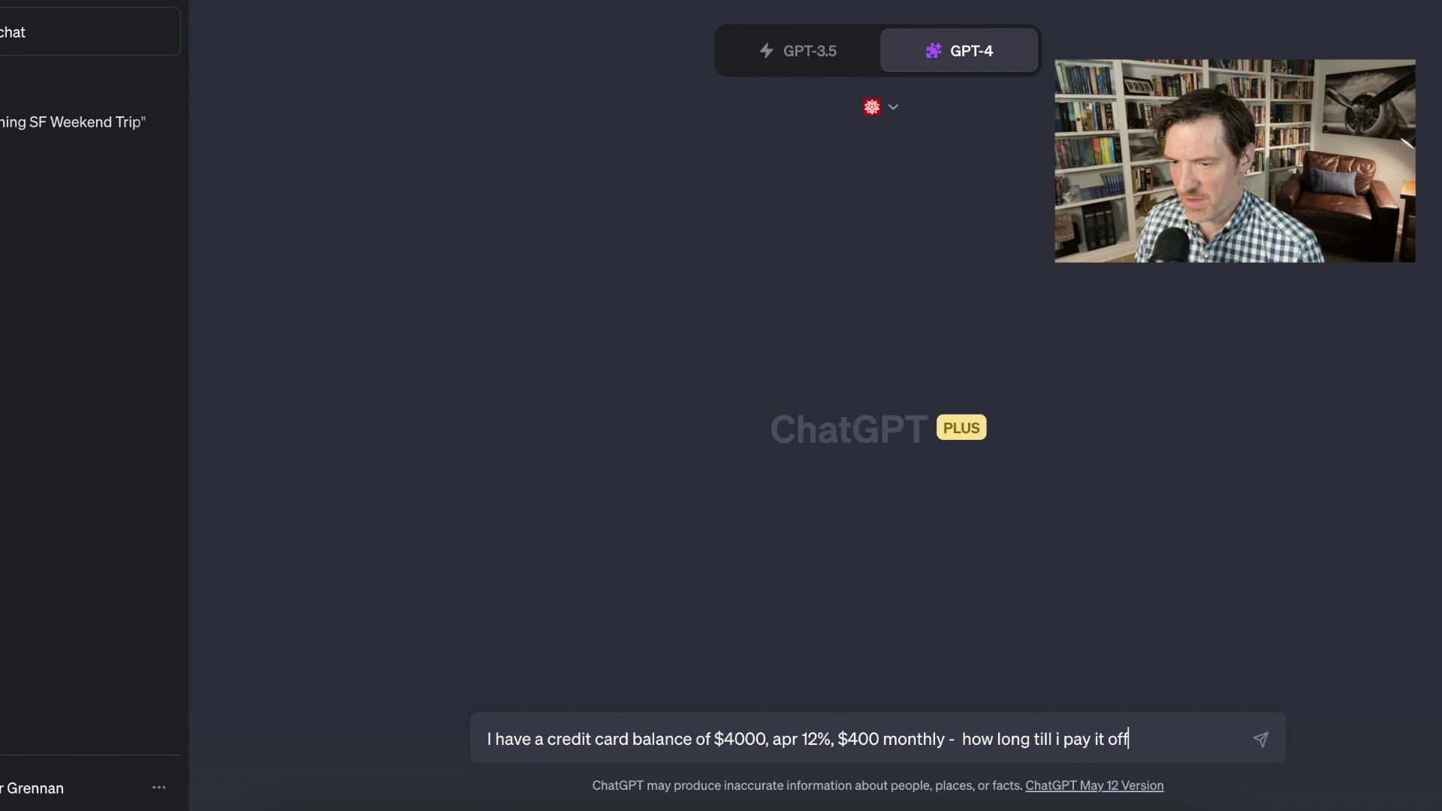
key("Return")
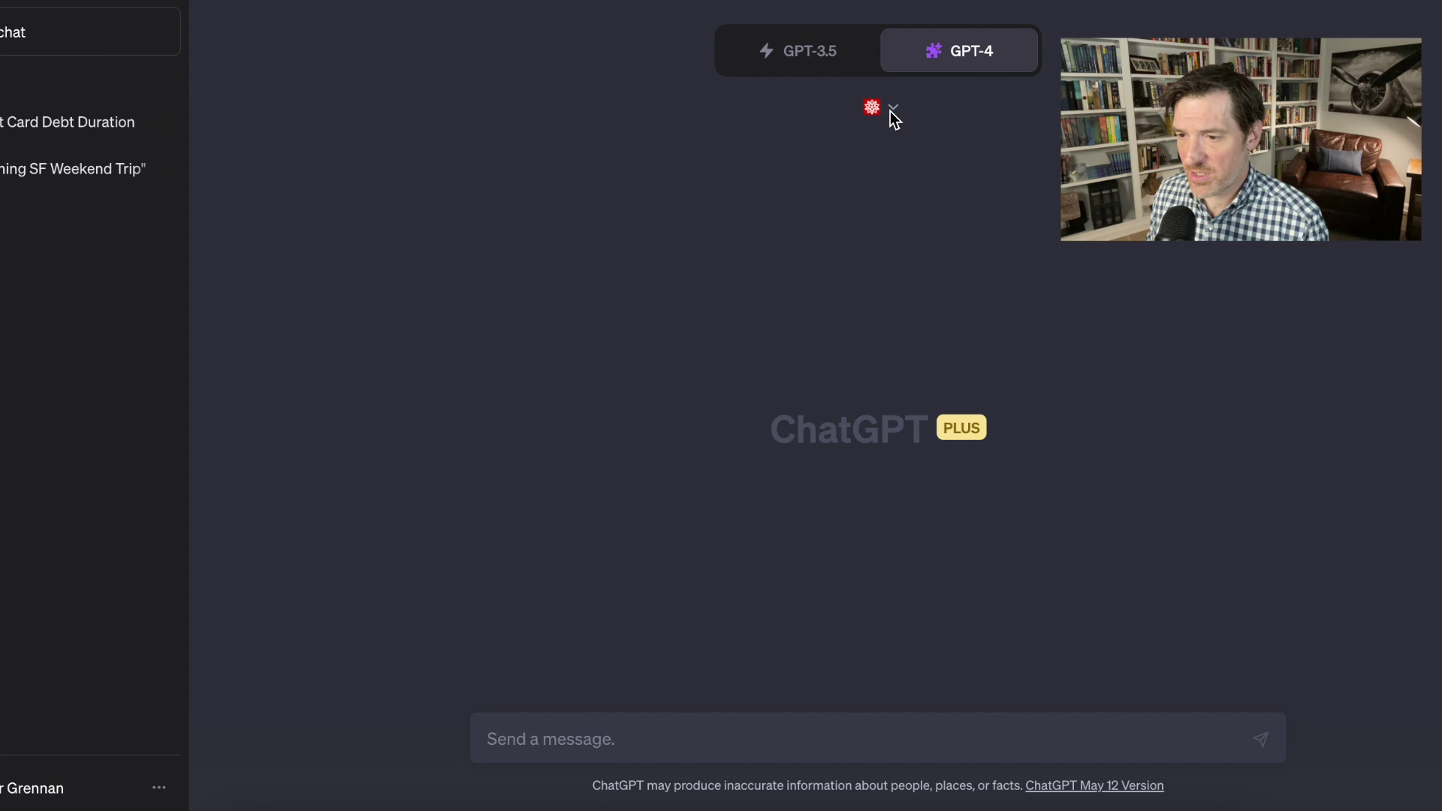
- Swap the Wolfram plugin for SEO.app and There's An AI For That
left_click(895, 112)
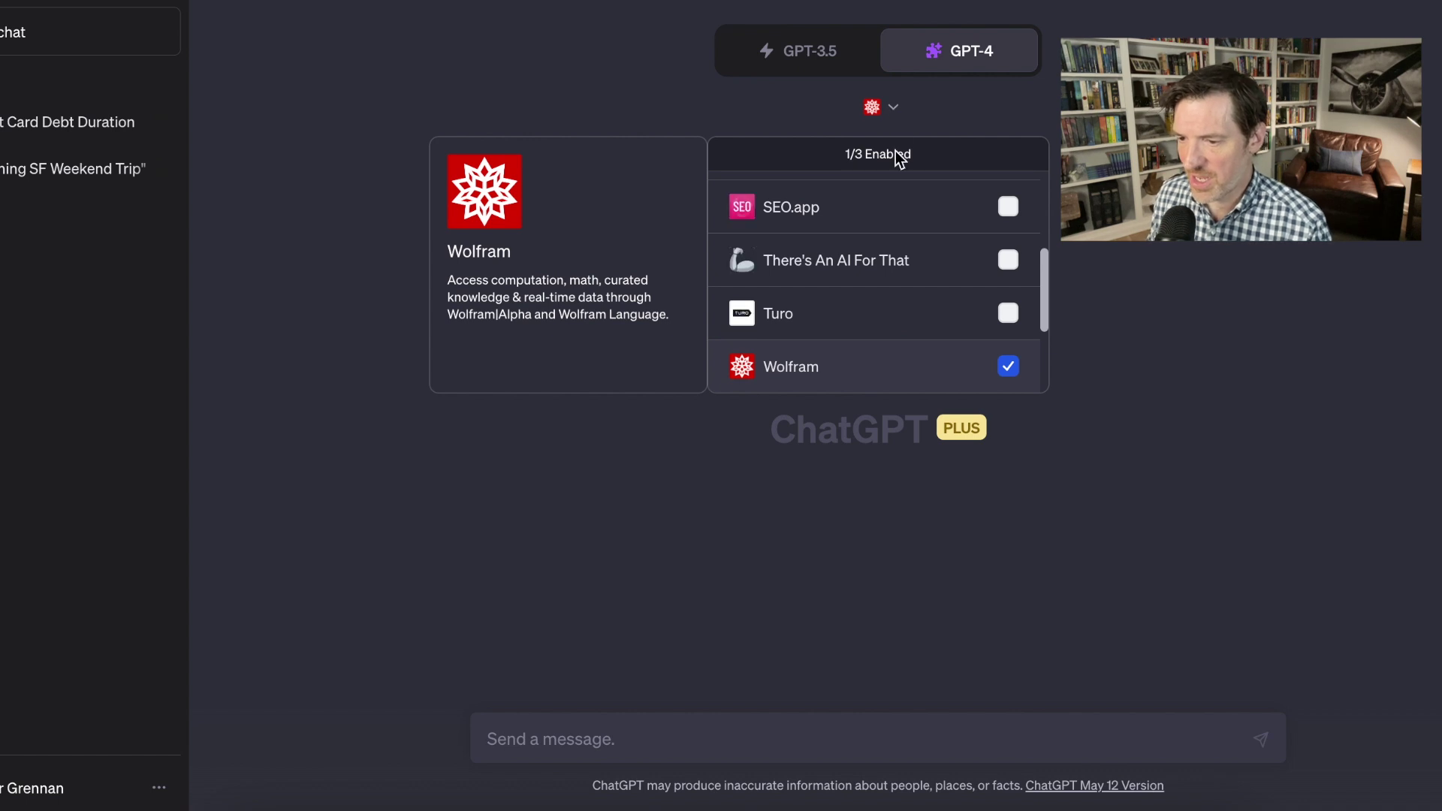
left_click(1007, 367)
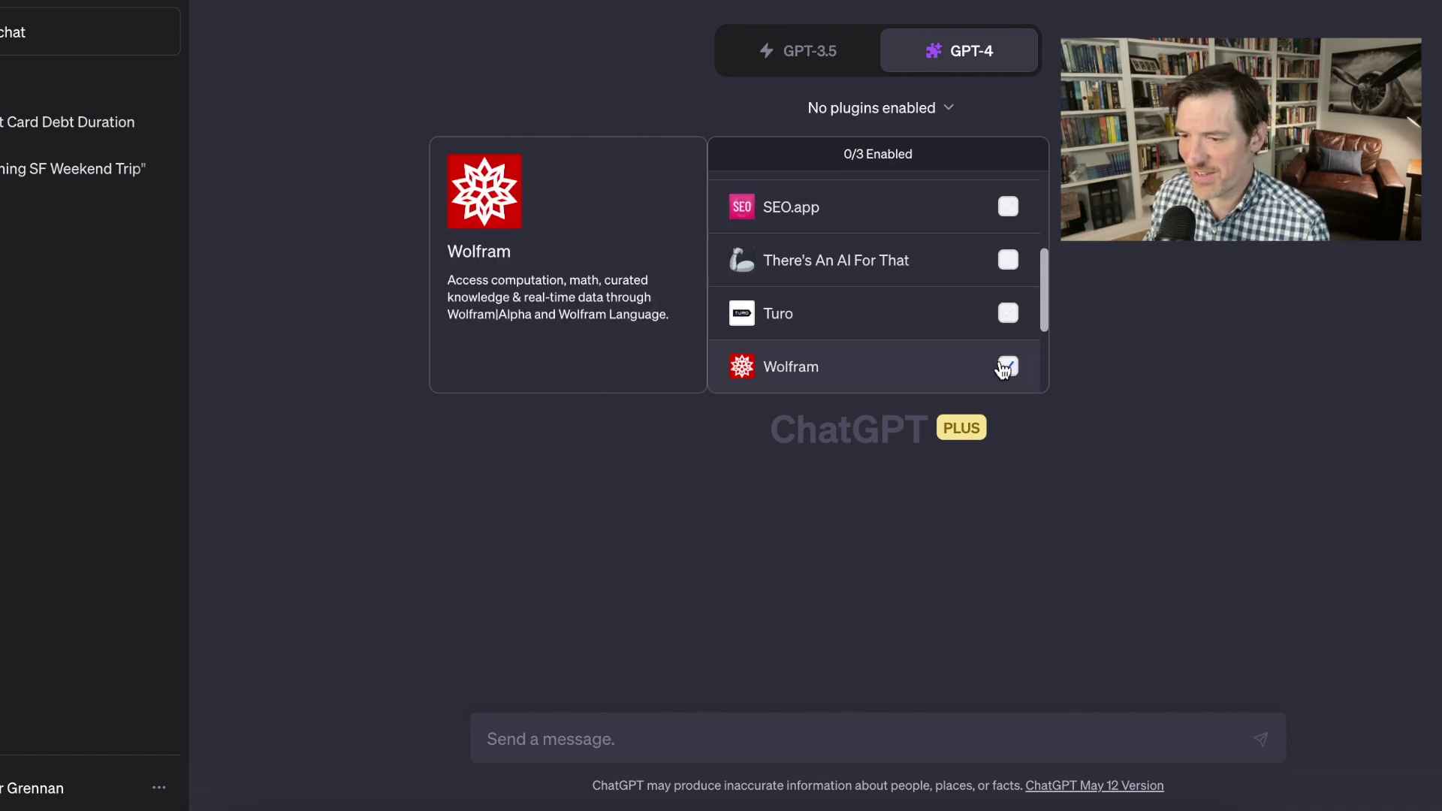
left_click(1011, 263)
left_click(970, 323)
scroll(961, 331, "down", 1)
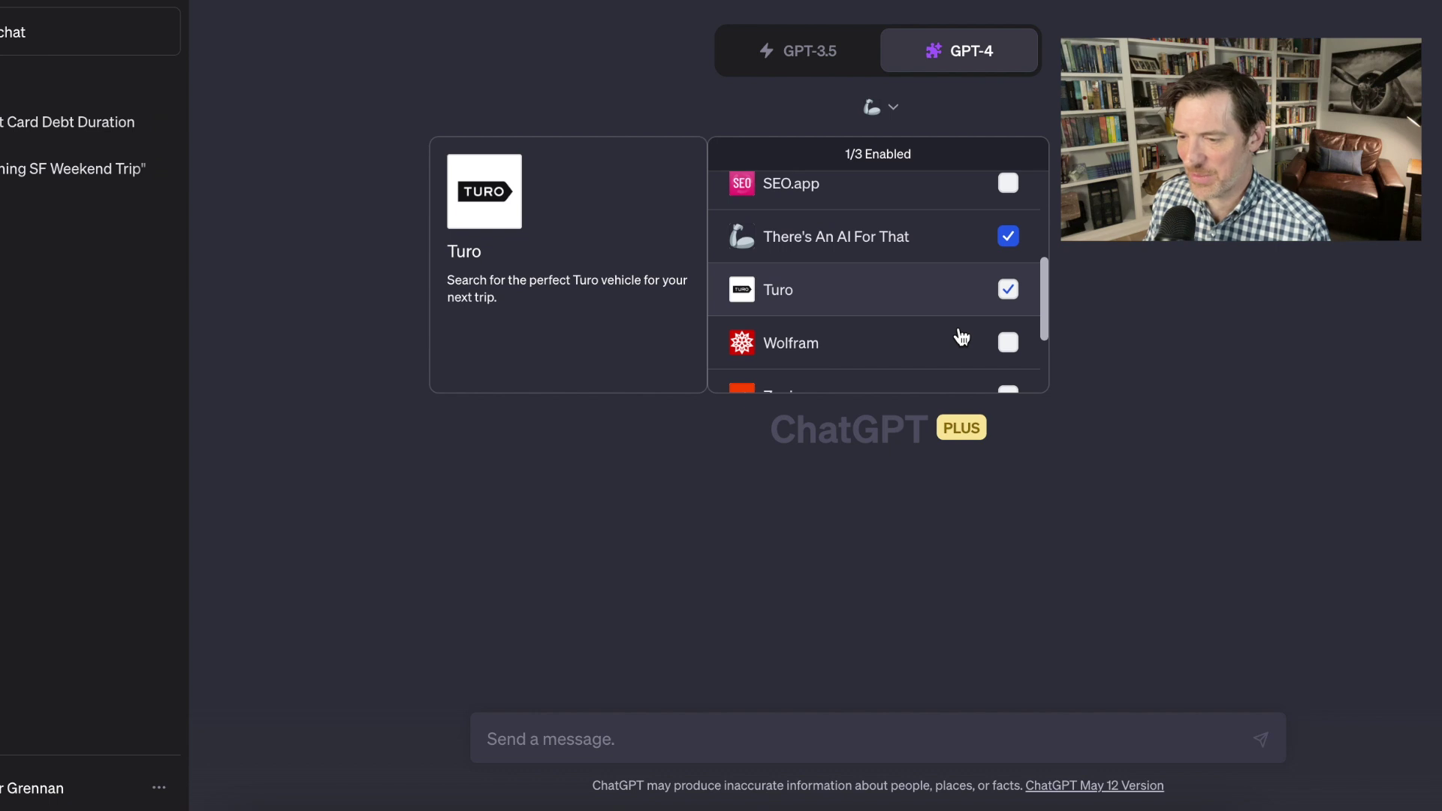
scroll(962, 334, "up", 2)
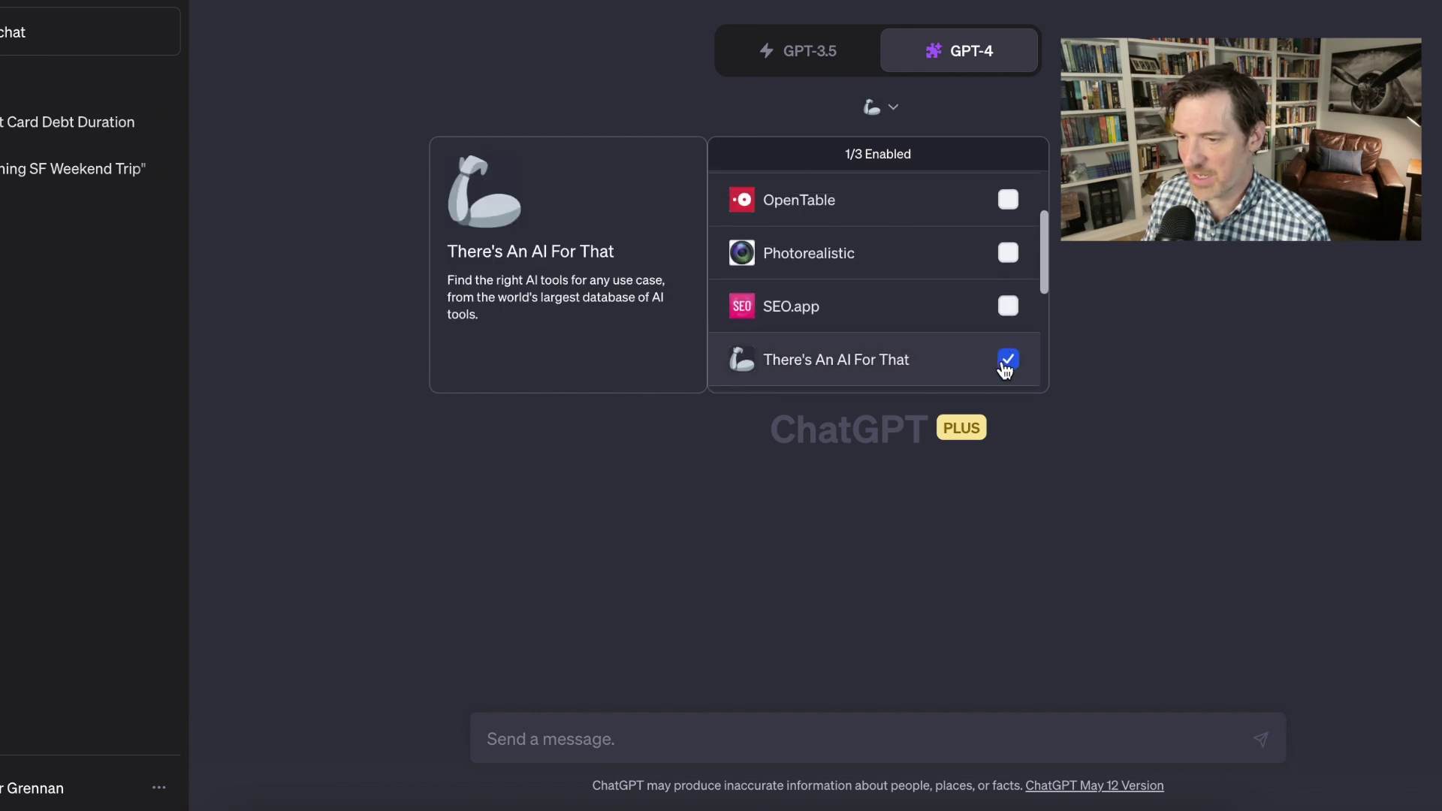
left_click(1007, 362)
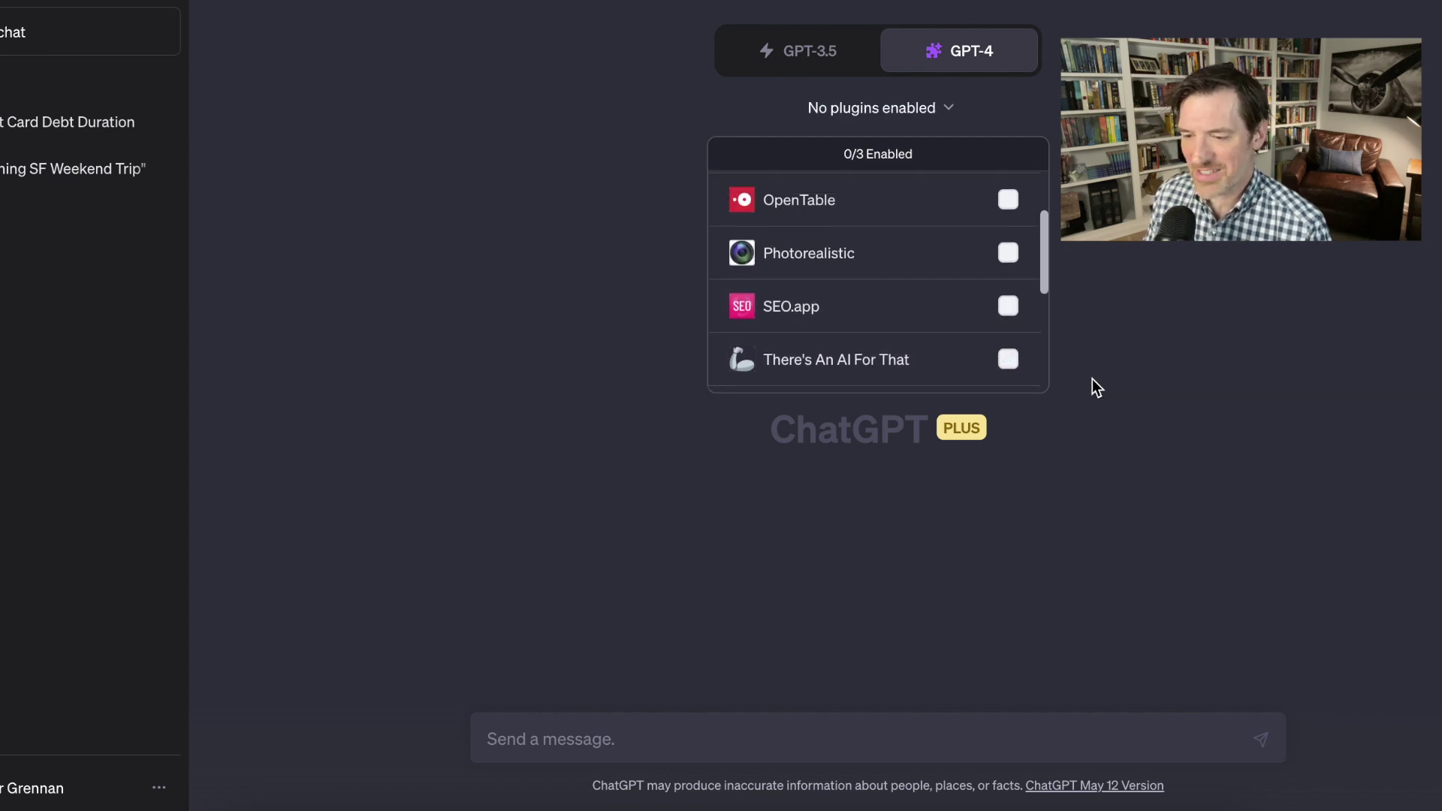
left_click(1008, 359)
left_click(1004, 259)
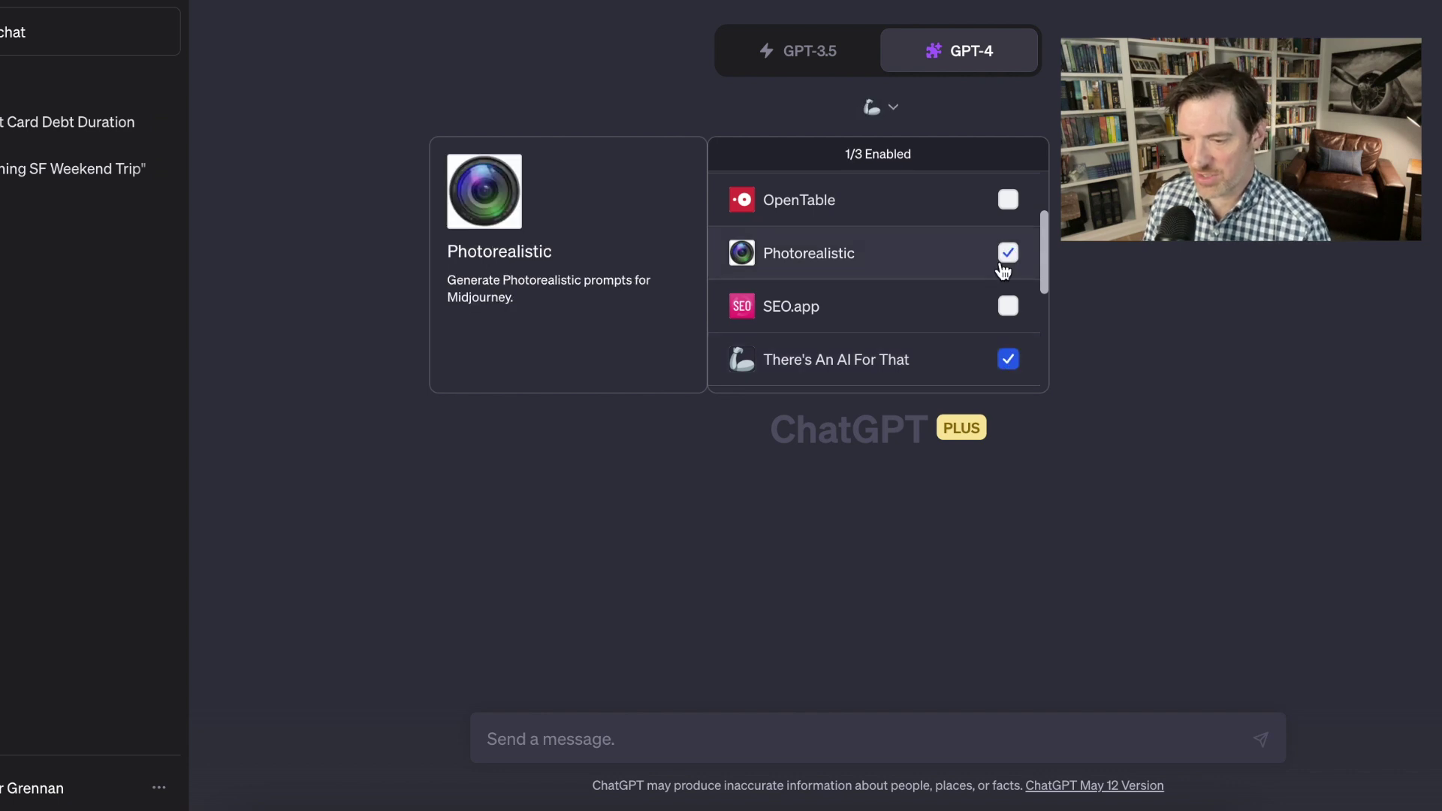
left_click(1008, 306)
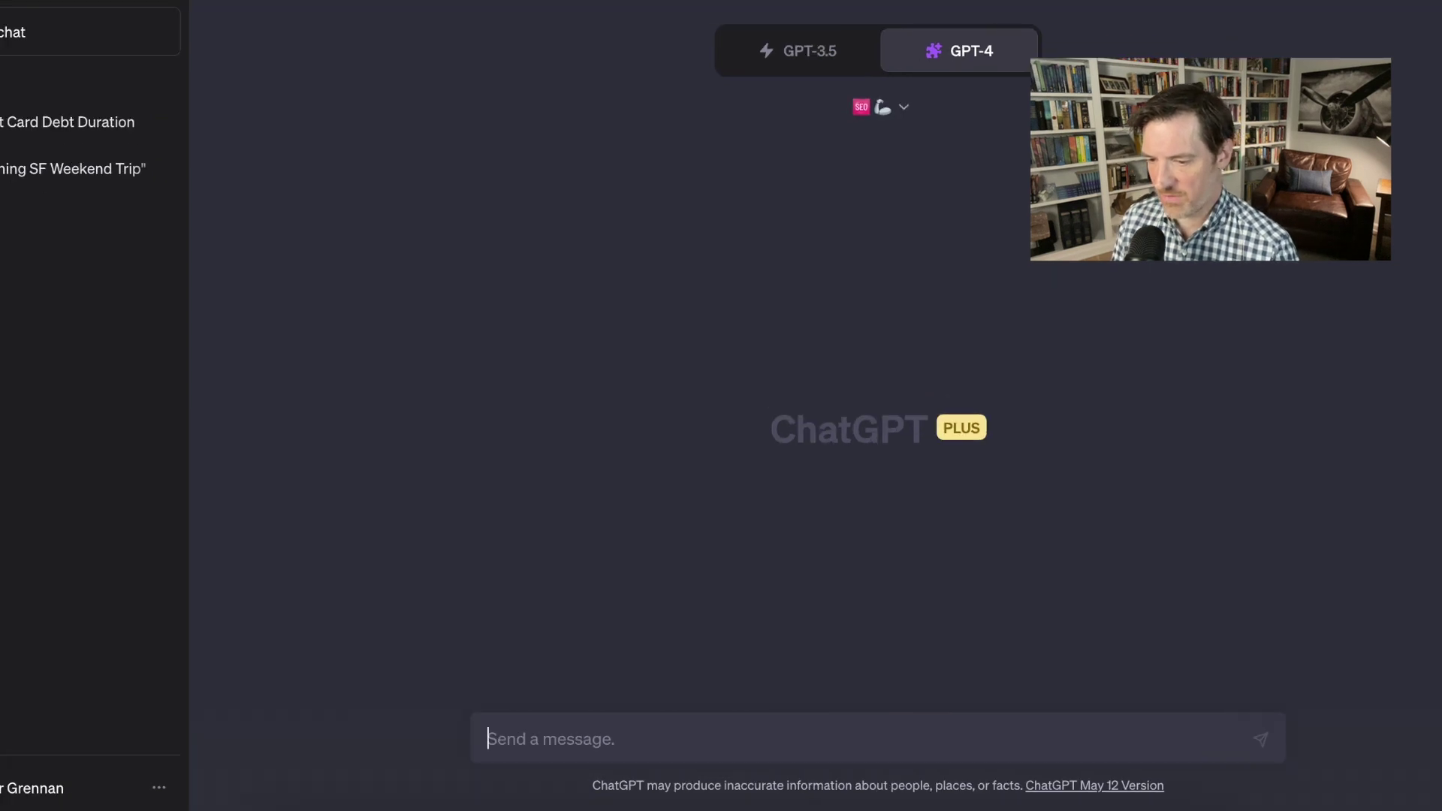
- Draft a request asking how to optimize a YouTube video for search, with the video link pasted in
type("I'm going to give you a")
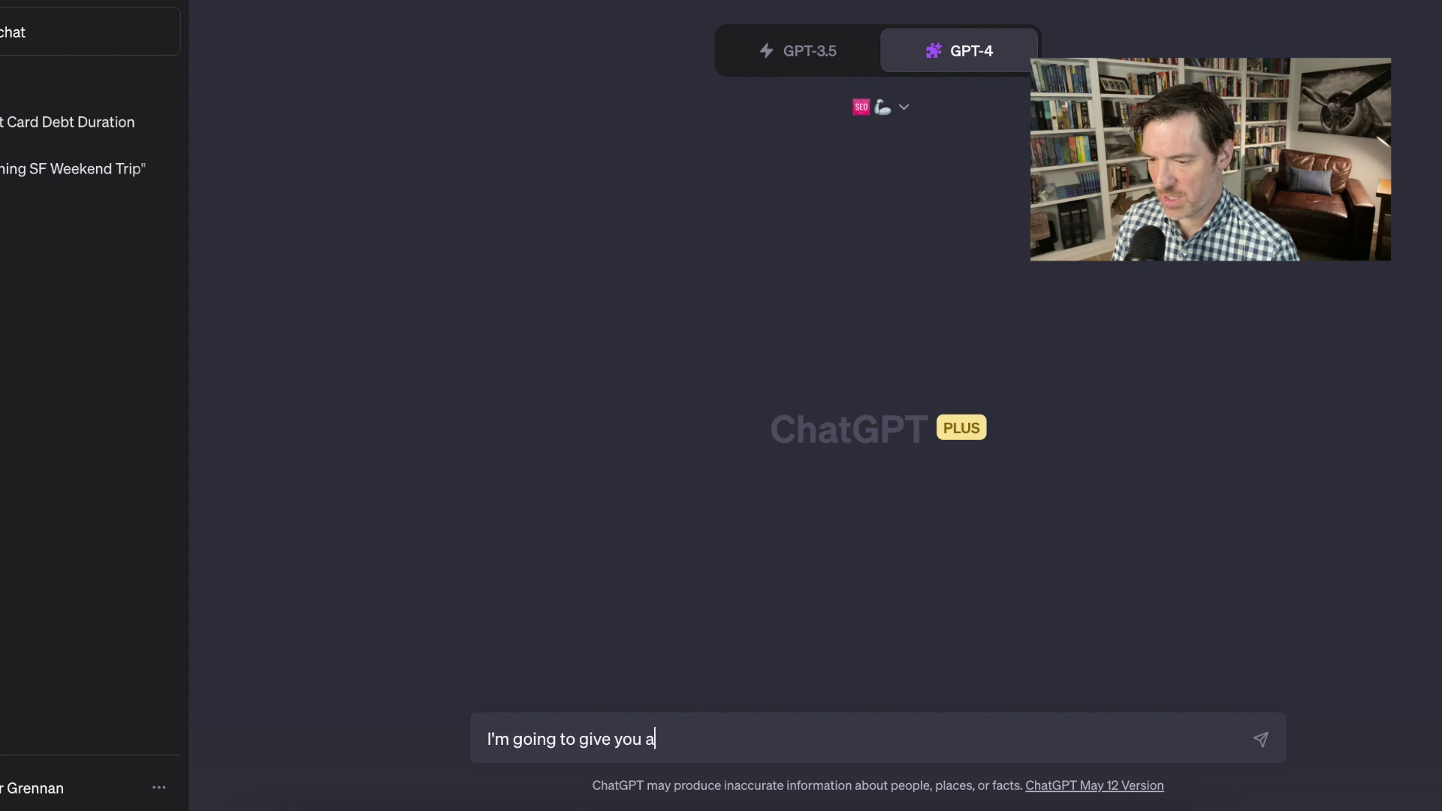
type(" youtube link, ")
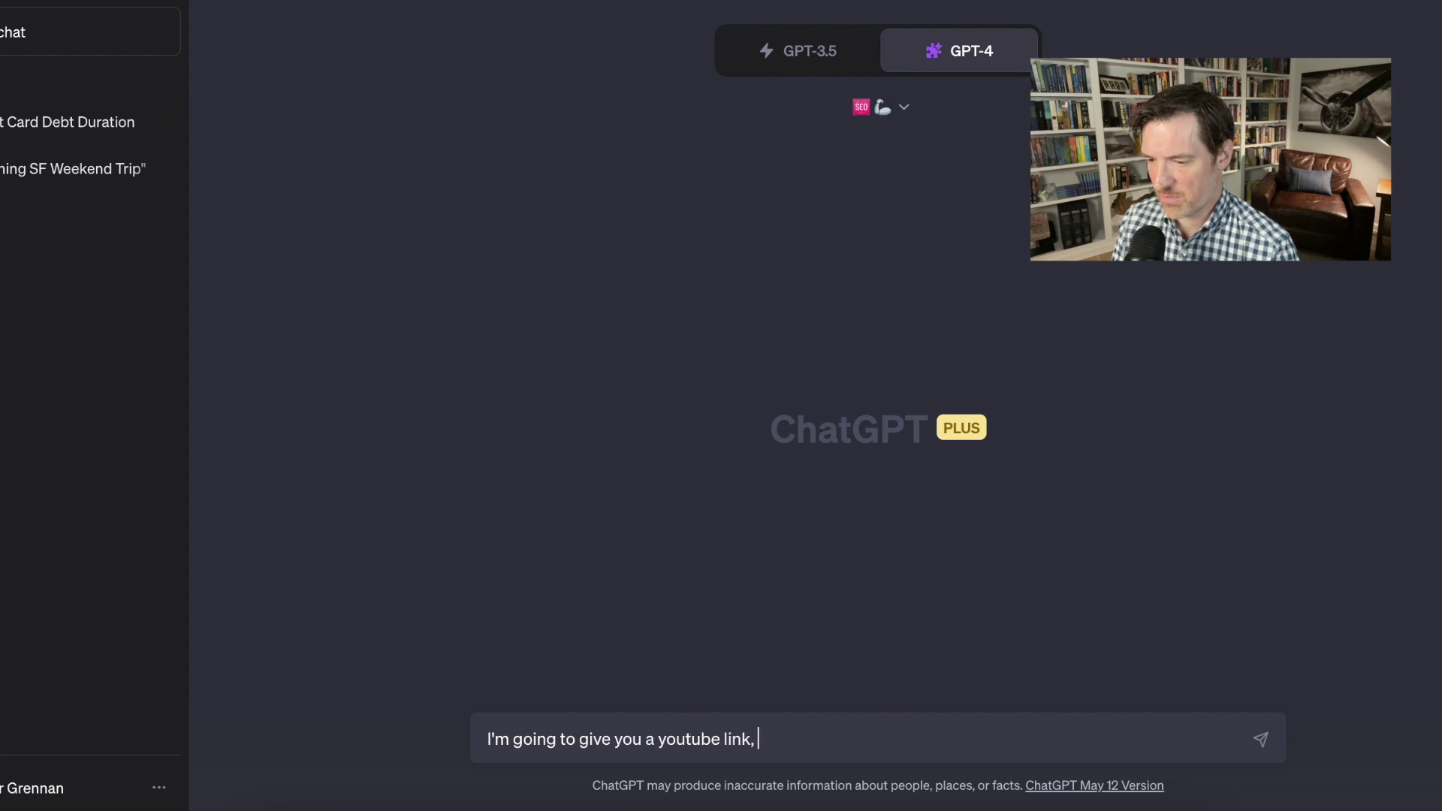
type("cna you tell me h")
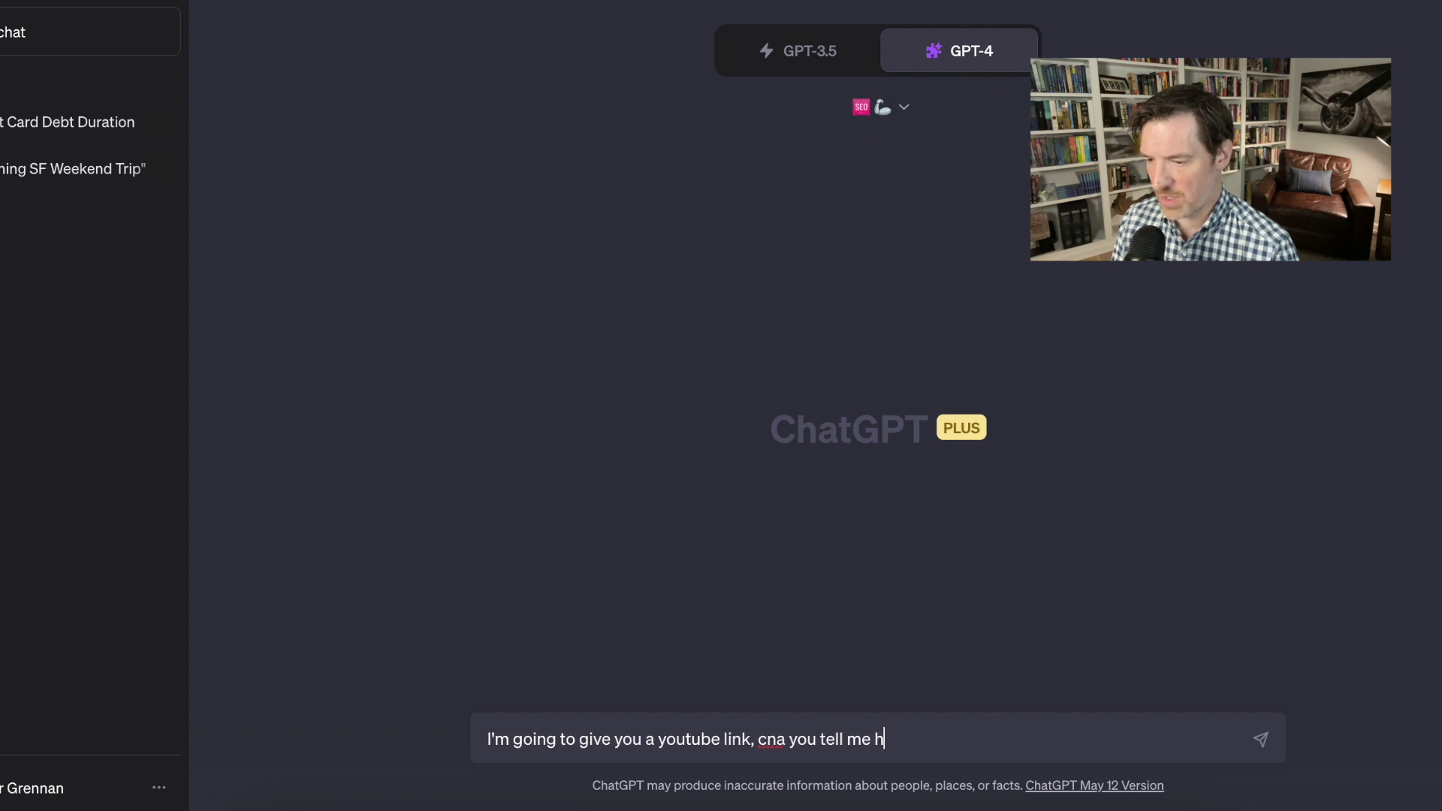
type("ow to optimize ")
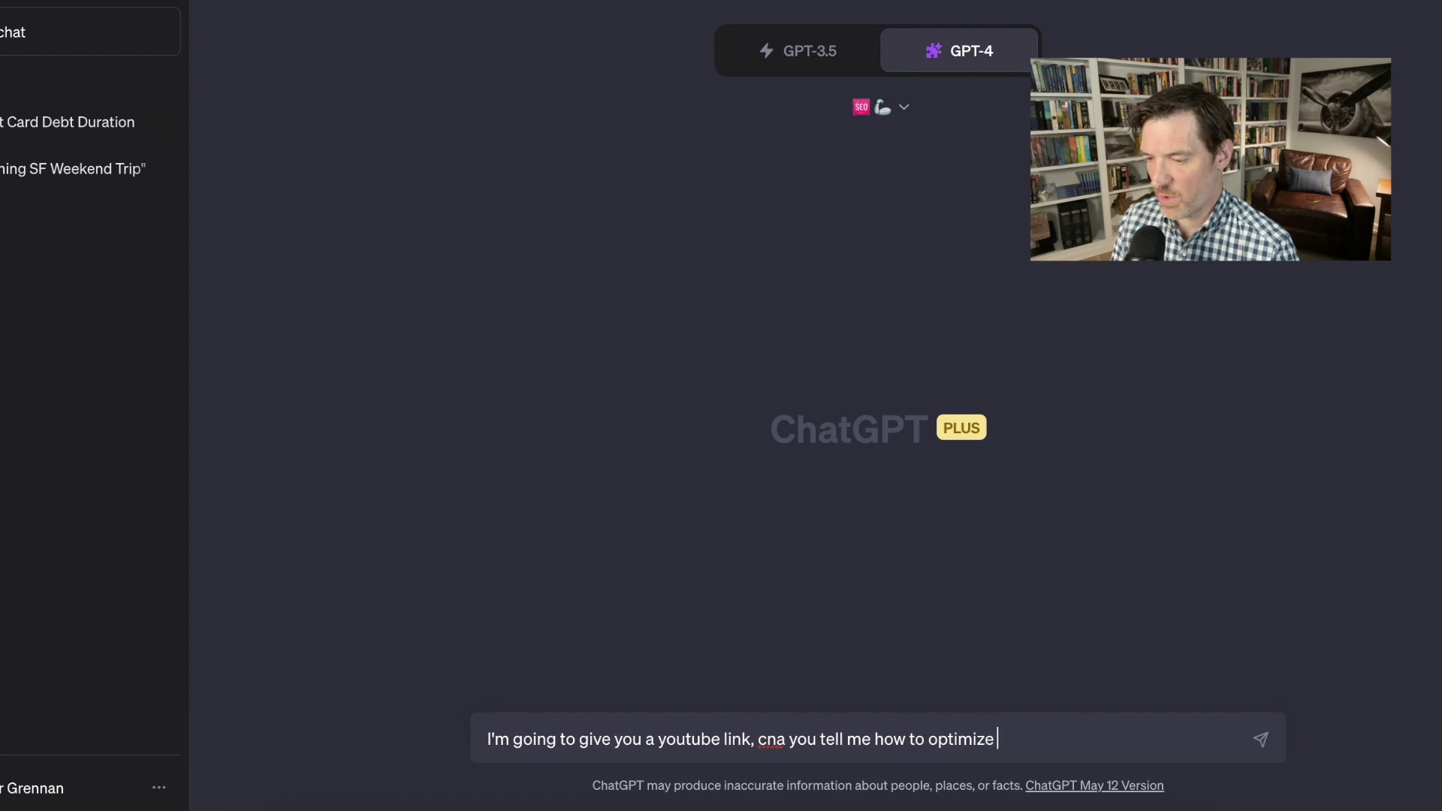
type("it for search?")
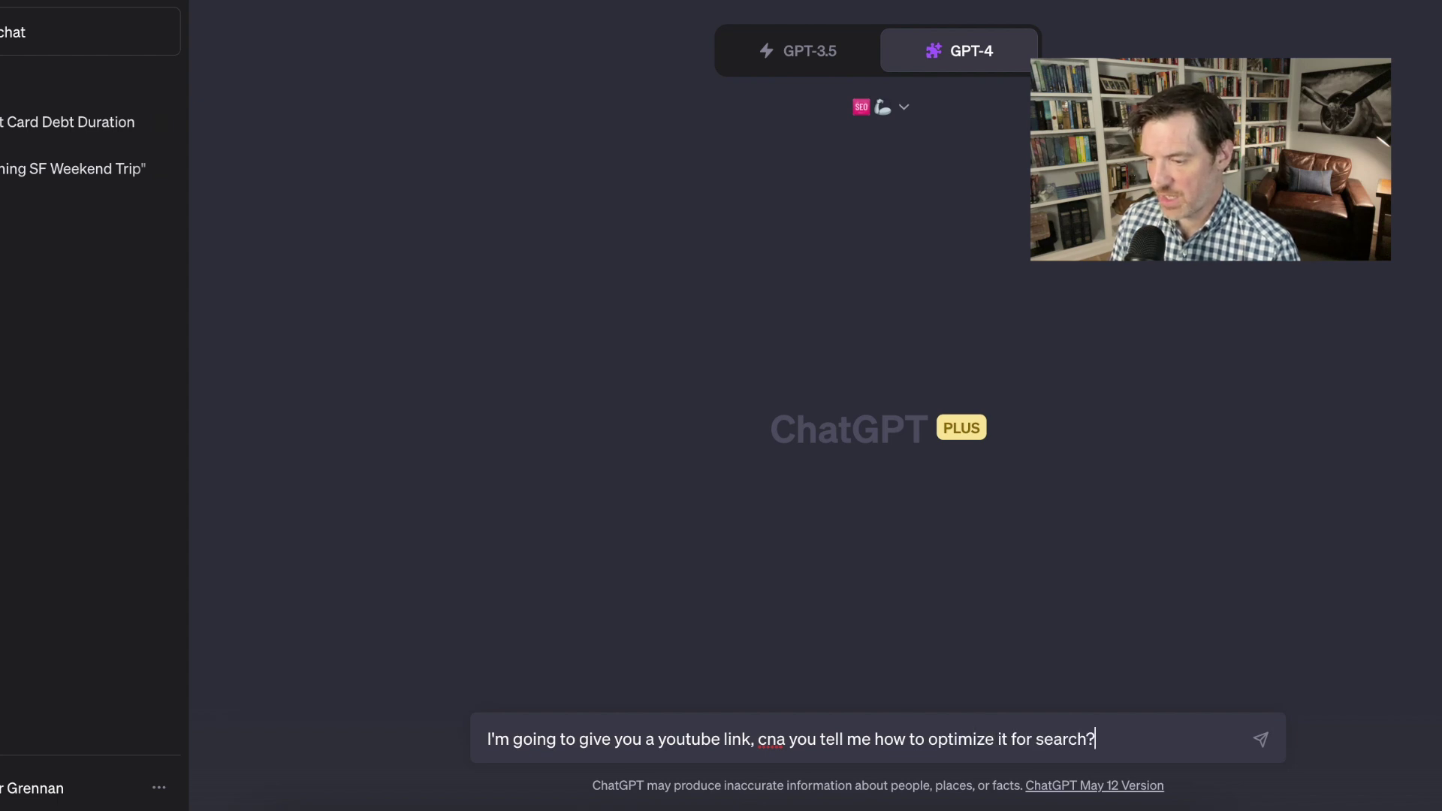
type(" Here is the")
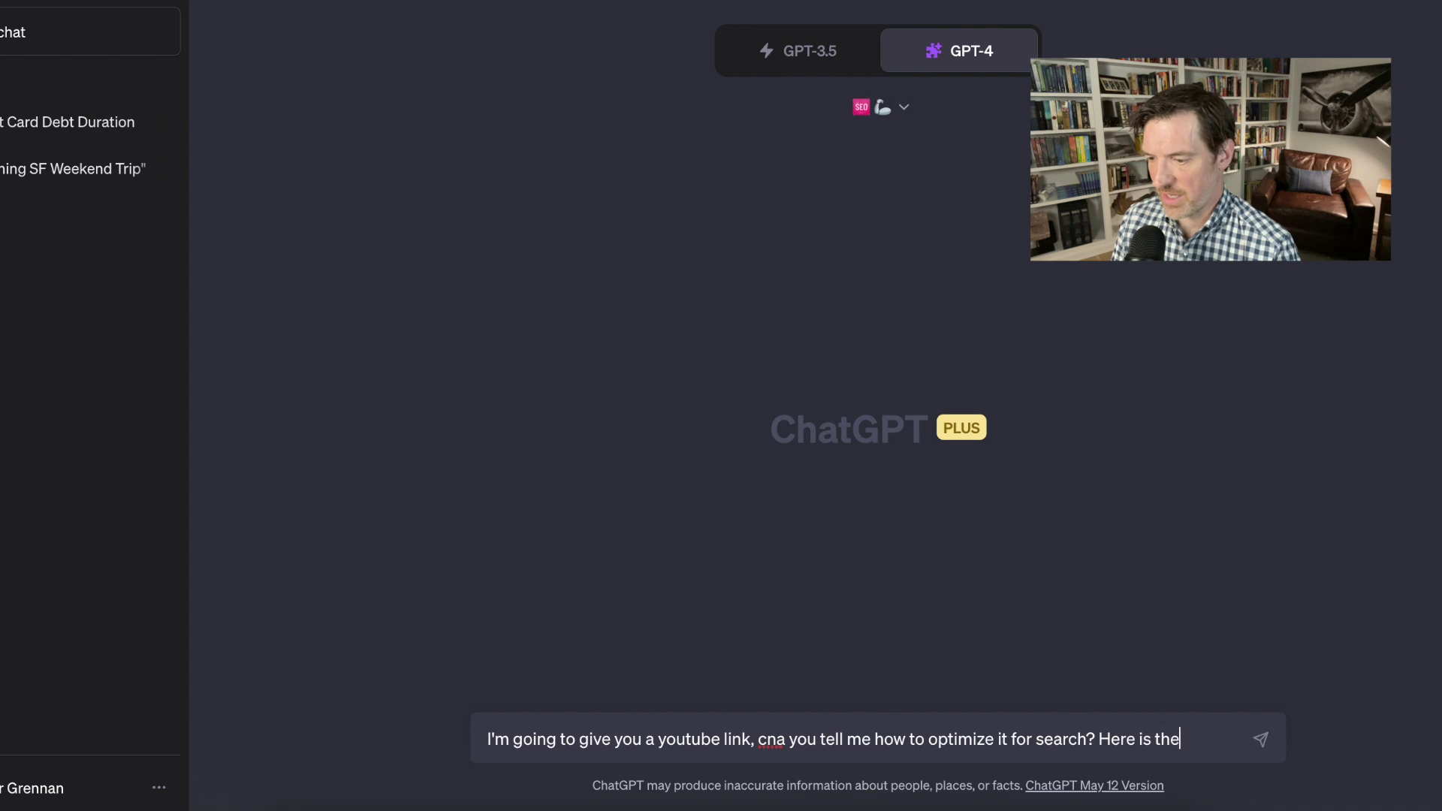
type(" link")
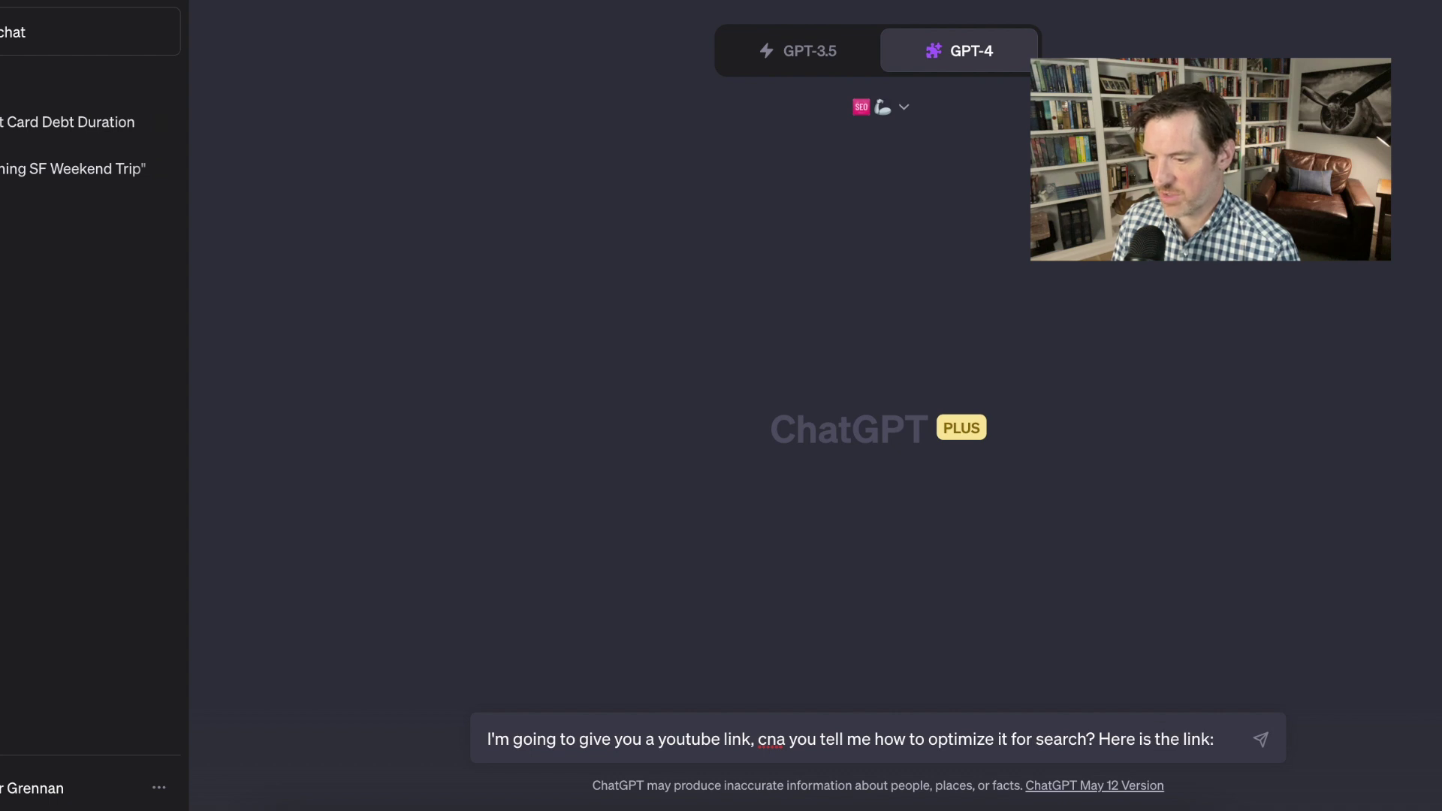
type(":")
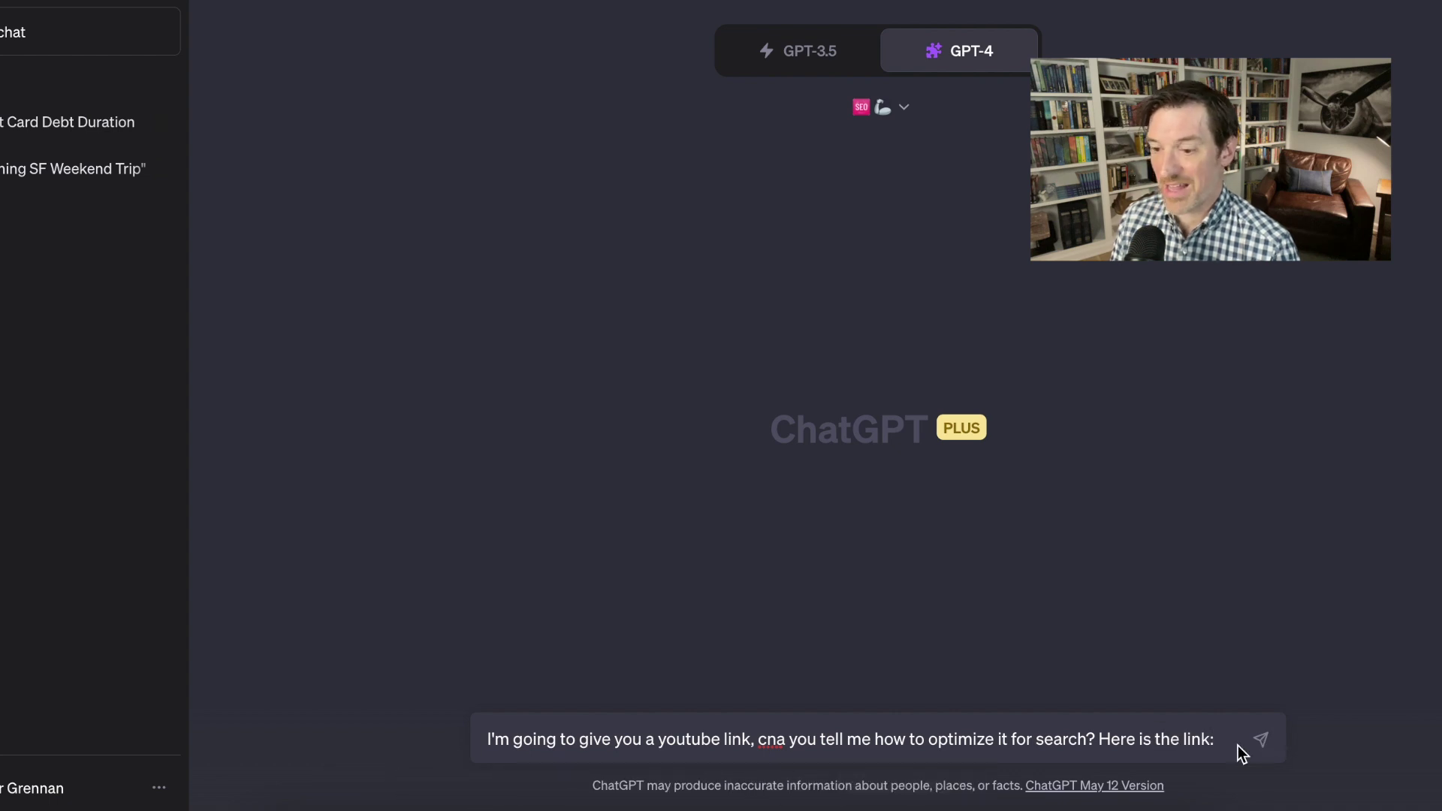
type("https://www.youtube.com/watch?v=UL_H2Yvt7IY")
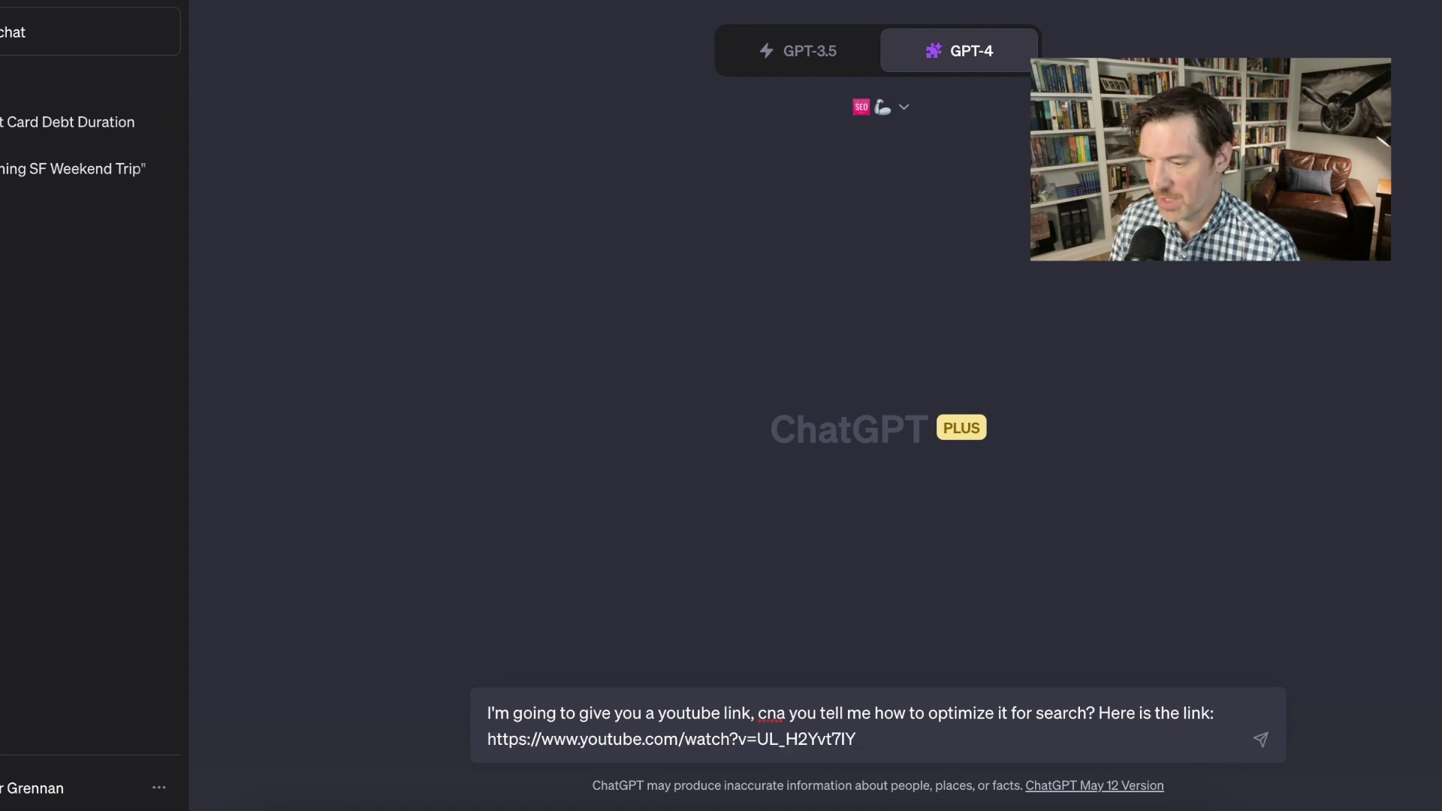
- Send the video optimization request to the SEO.app plugin and get its advice
left_click(1261, 741)
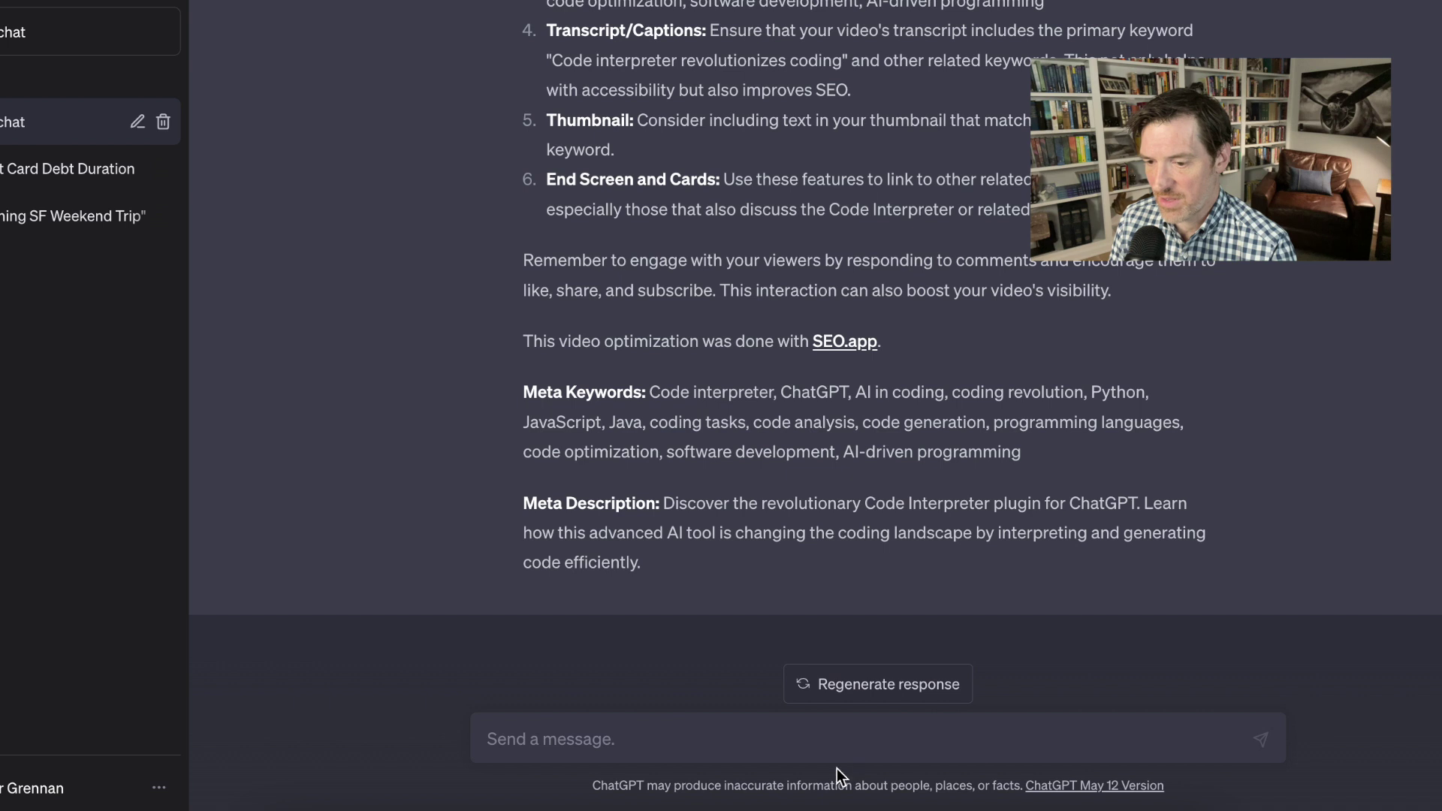
- Ask whether there are other AI tools that could help with YouTube videos
left_click(831, 743)
type("A")
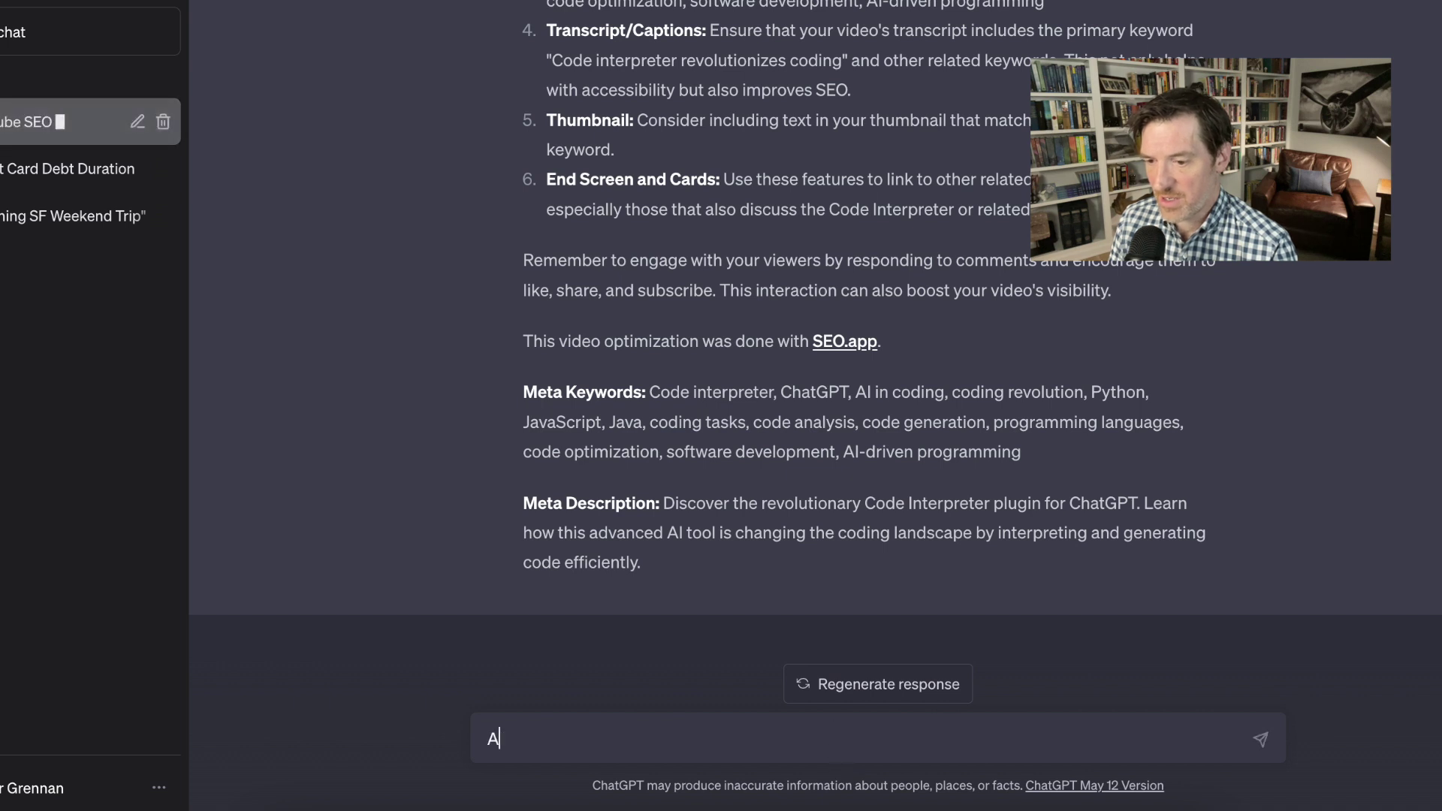
type("re there any ot")
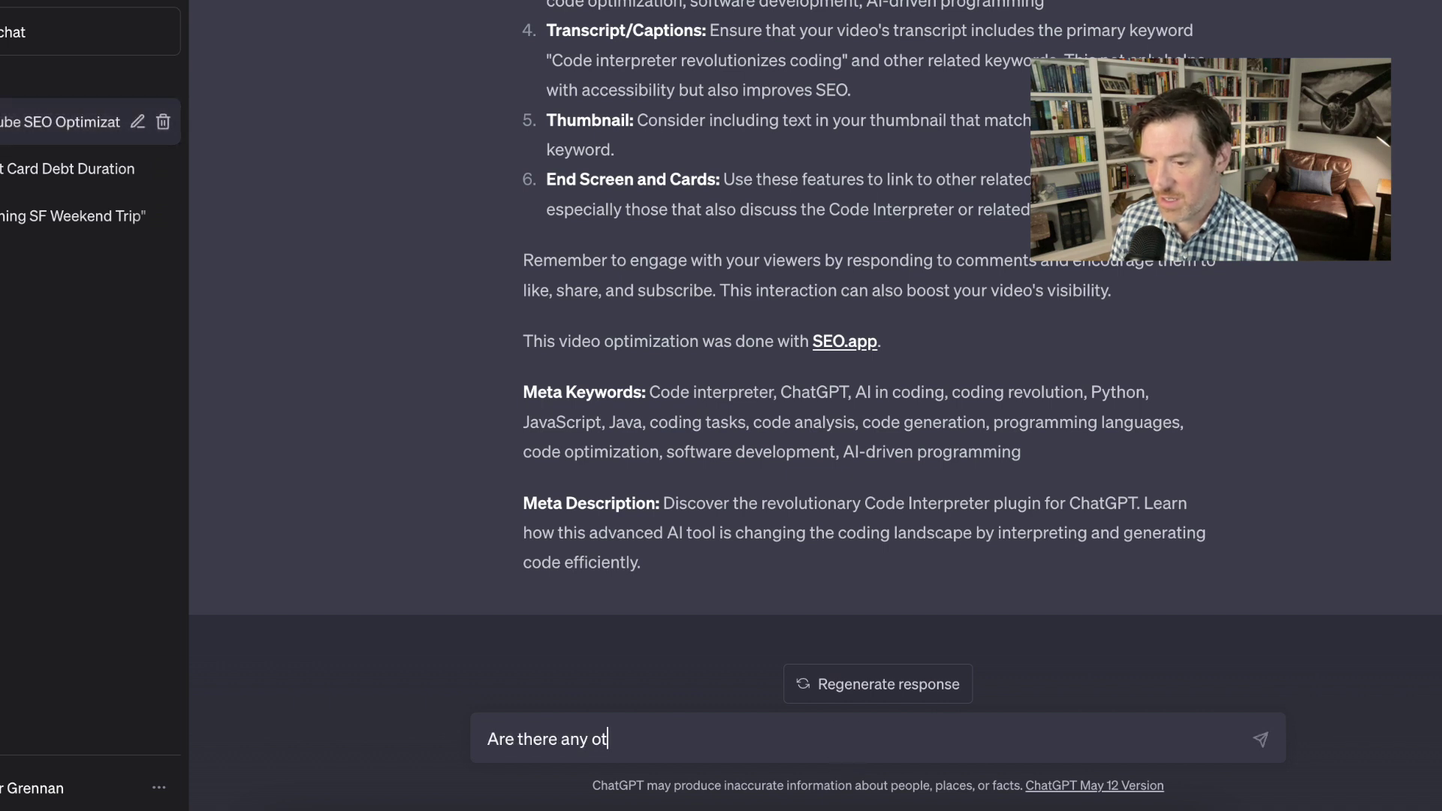
type("her AI tools that I could have ")
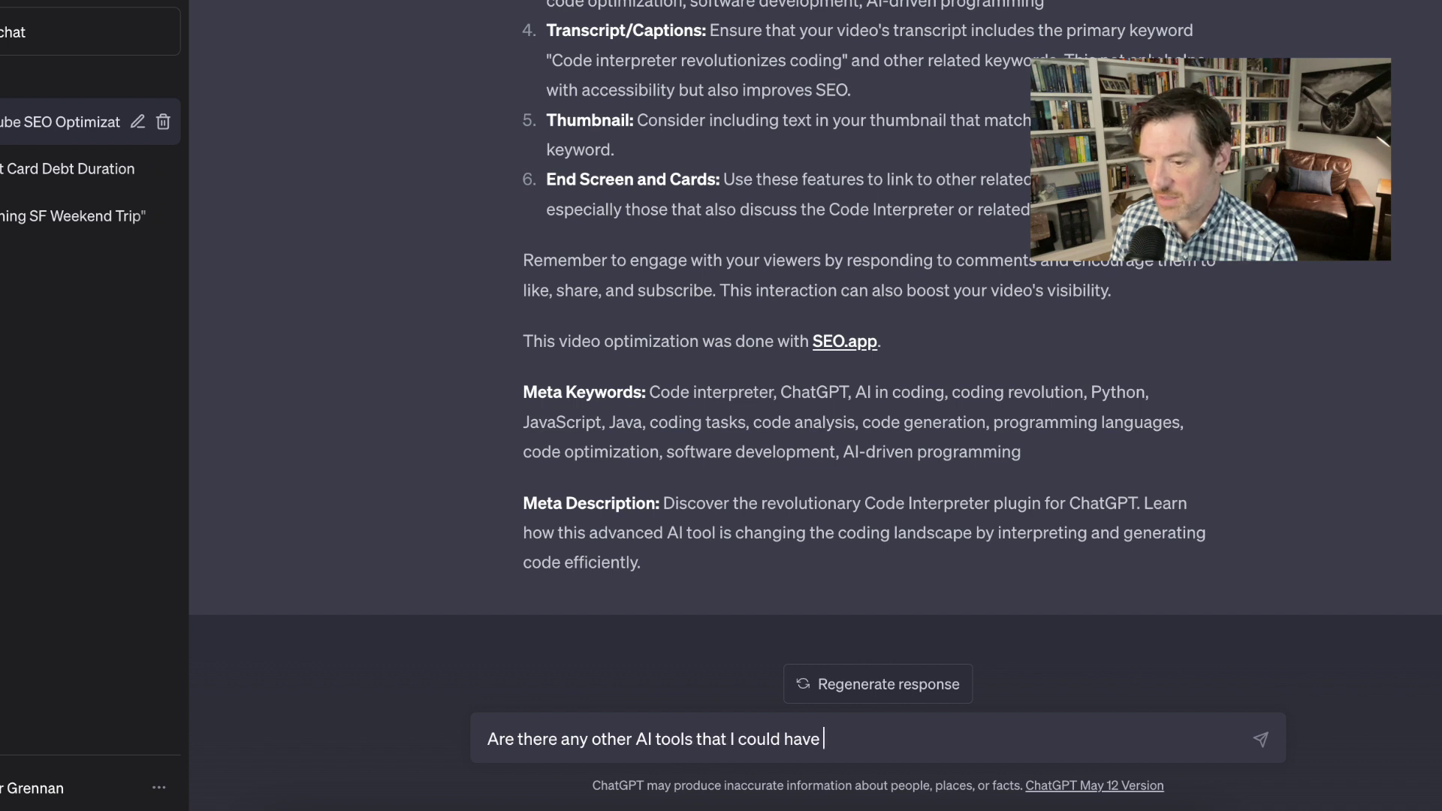
type("asked you to use")
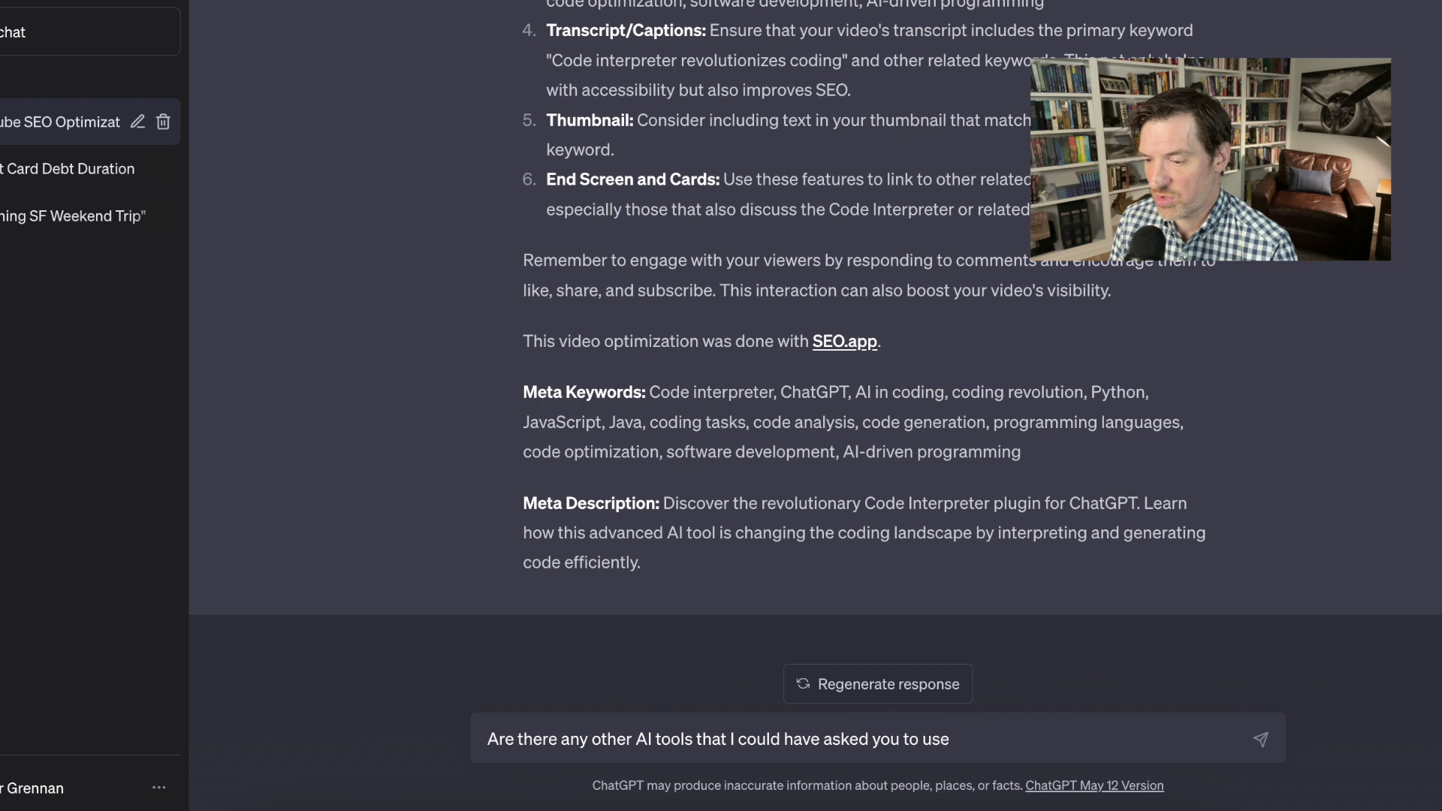
type(" to help me ")
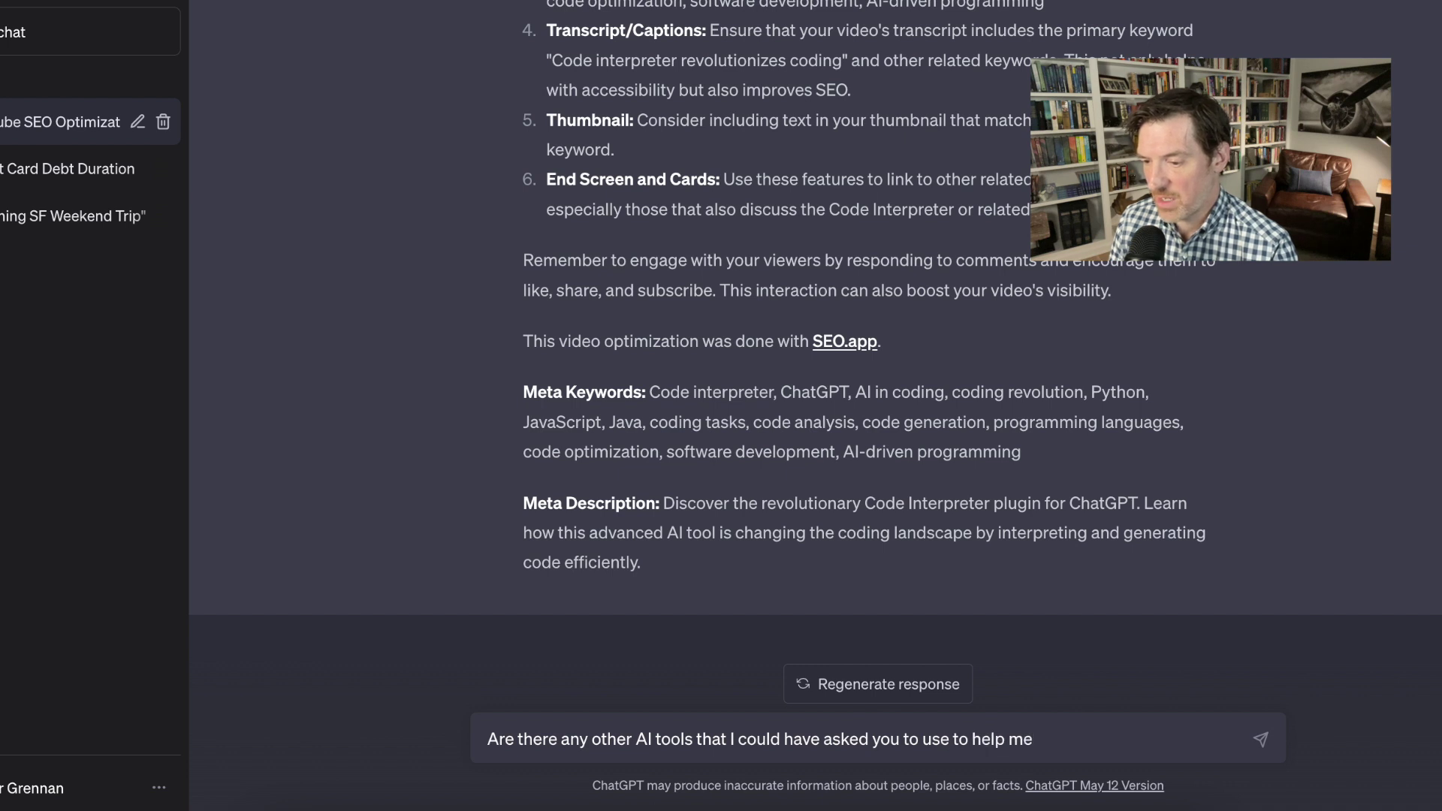
type("with my you")
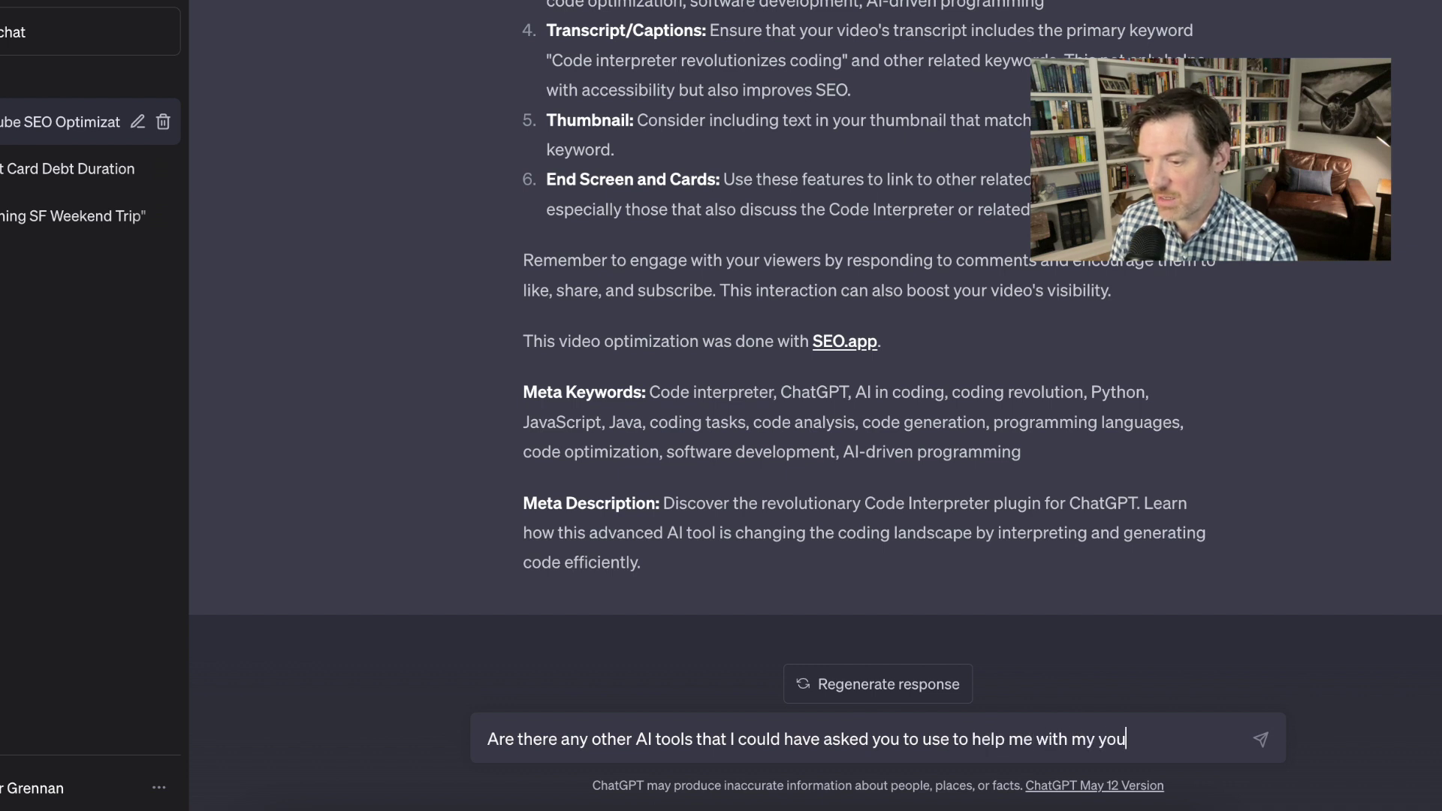
type("tube videos")
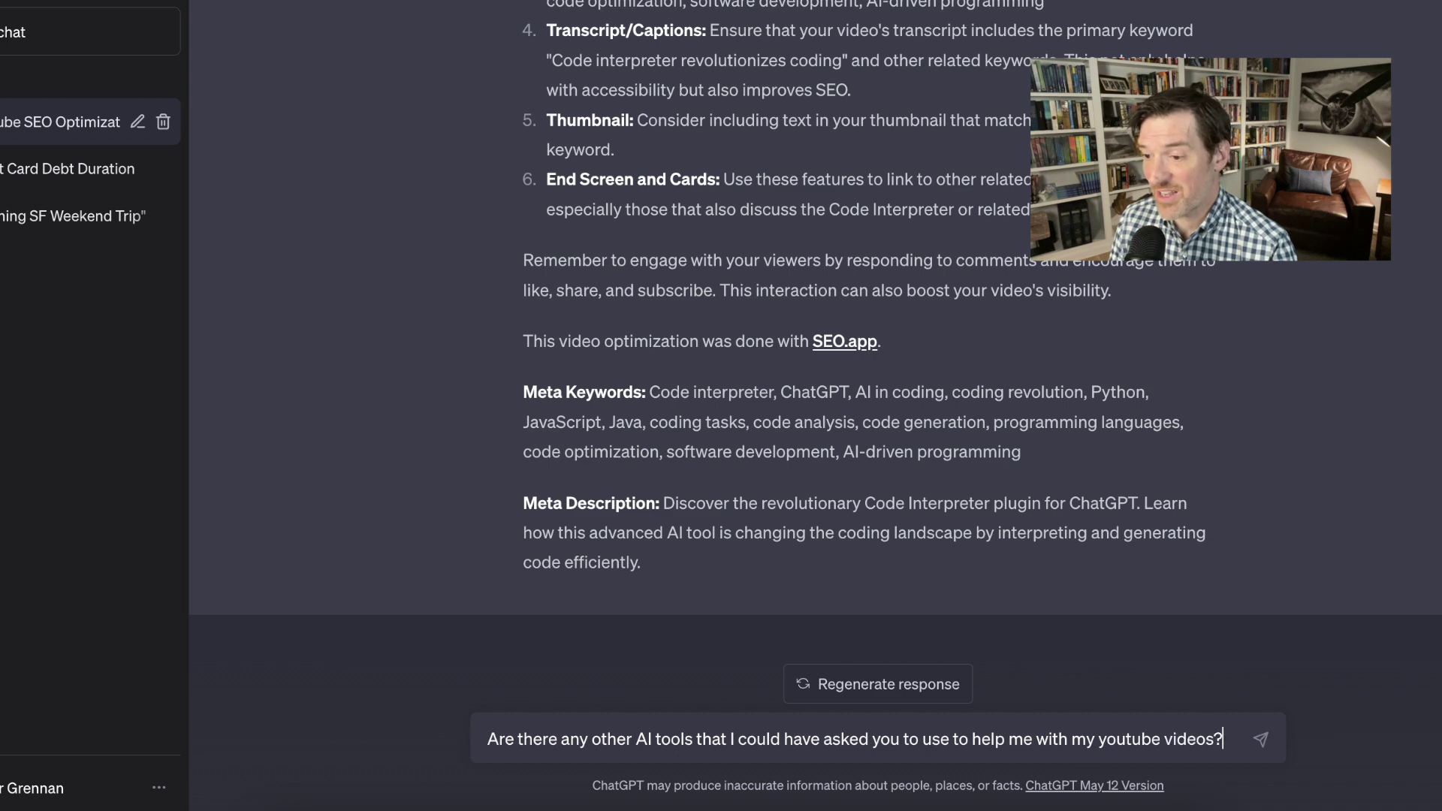
type("?")
key("Return")
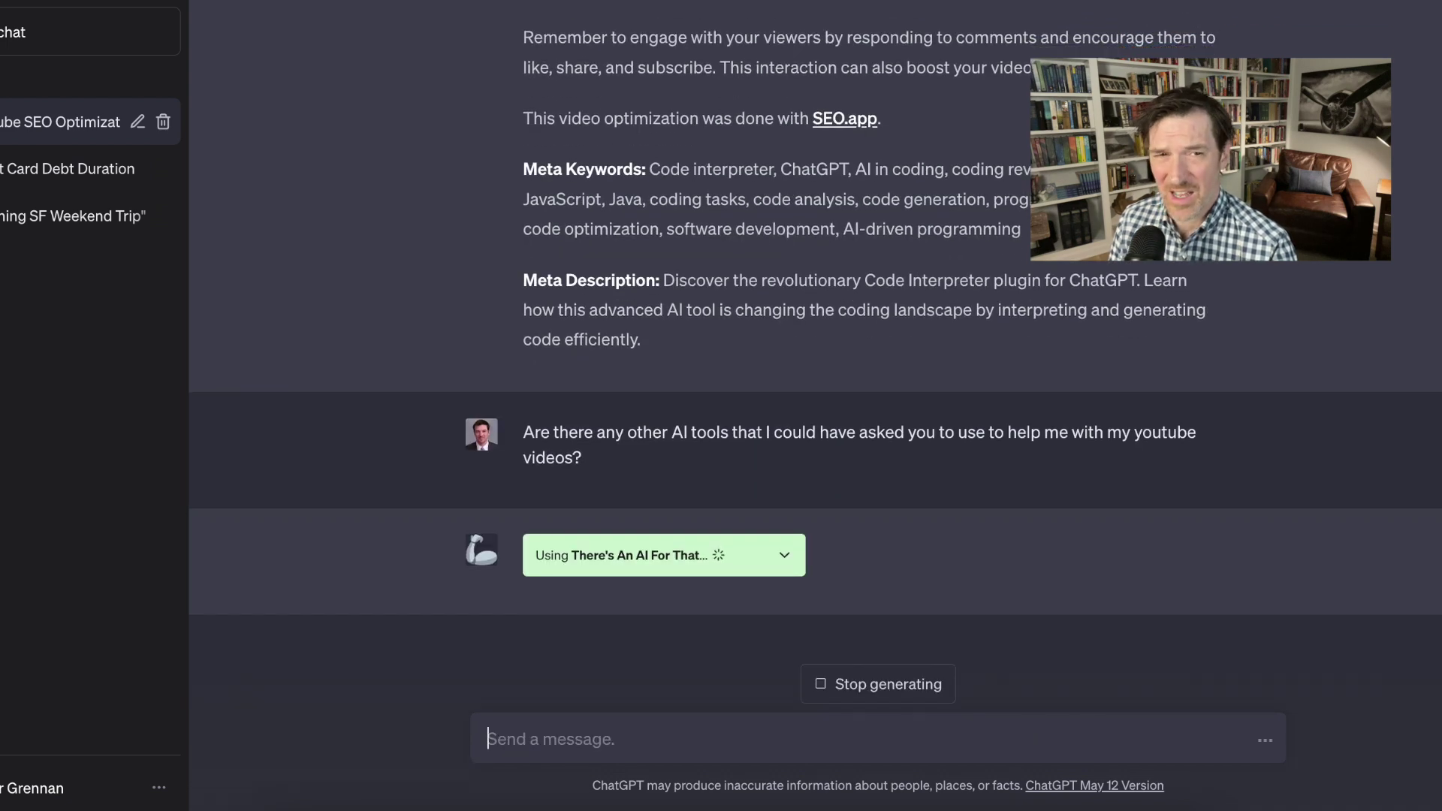